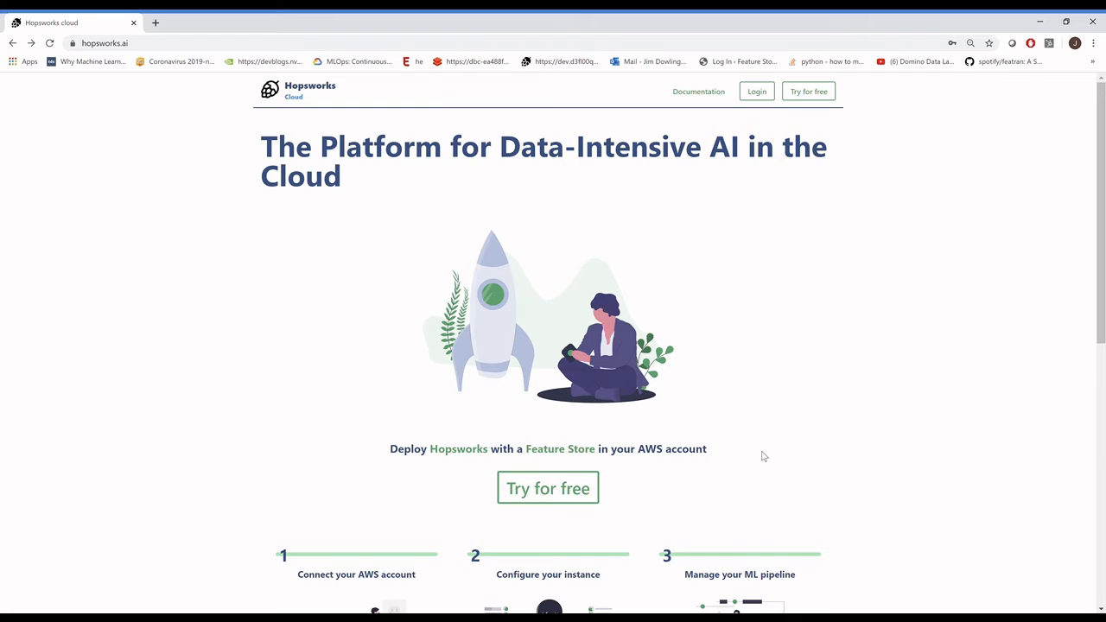
Go from the landing page's free trial sign-up to the existing-account sign-in form and sign in with the prefilled credentials.
scroll(763, 456, down, 6)
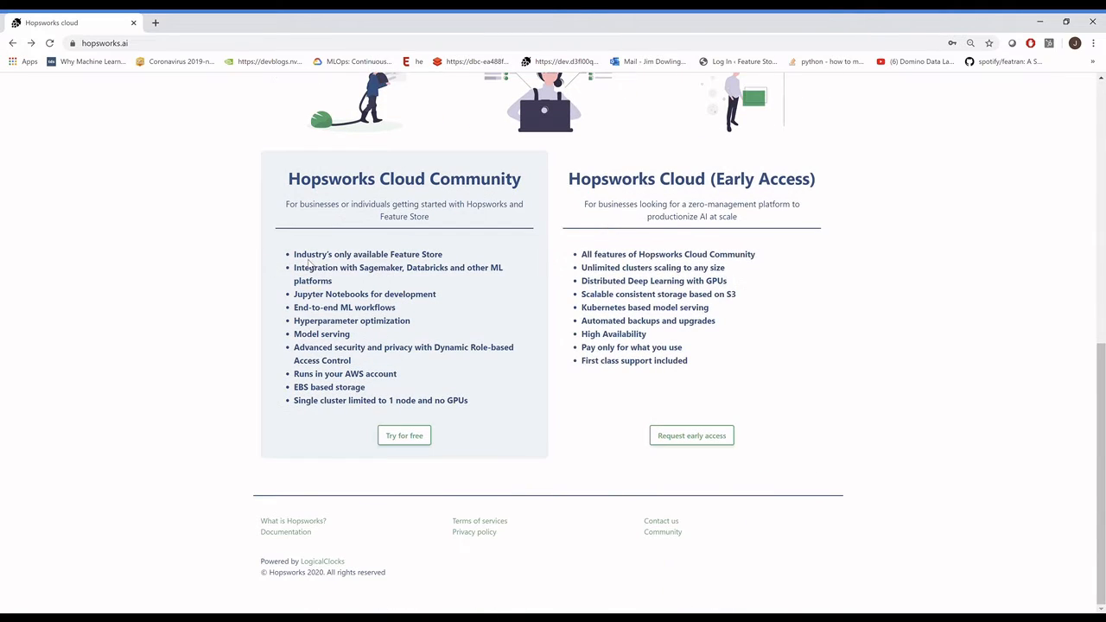
scroll(483, 276, up, 5)
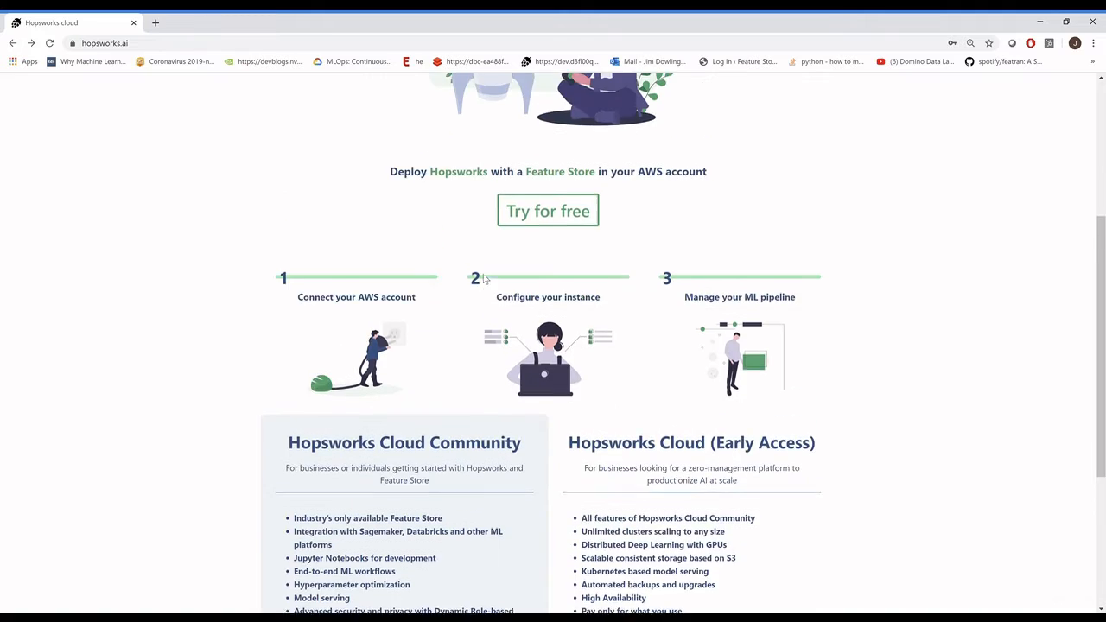
scroll(484, 279, up, 1)
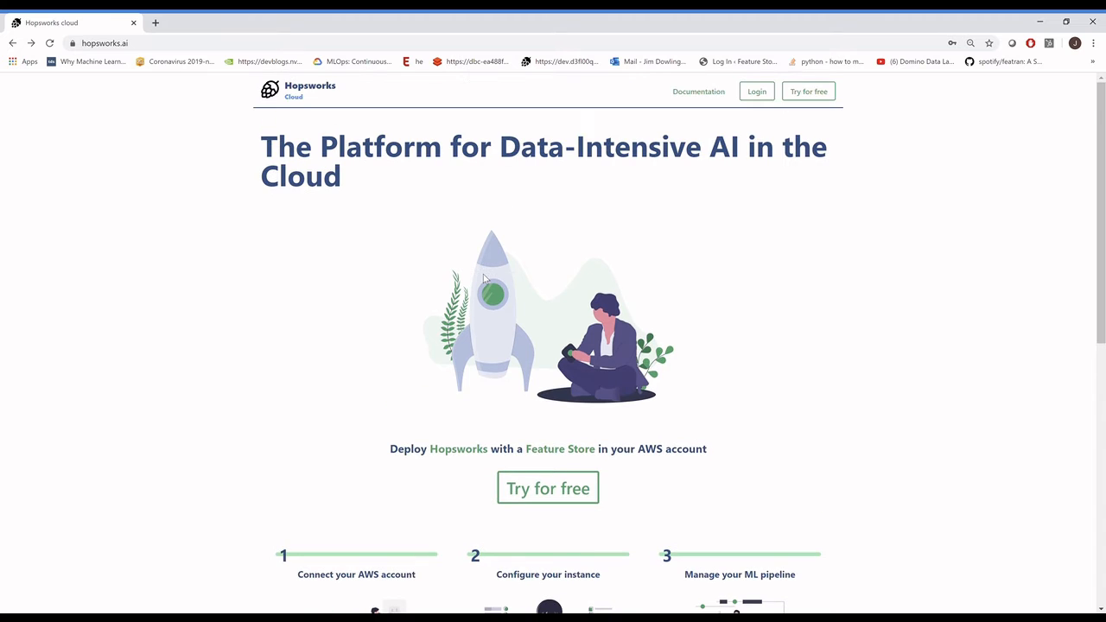
click(555, 497)
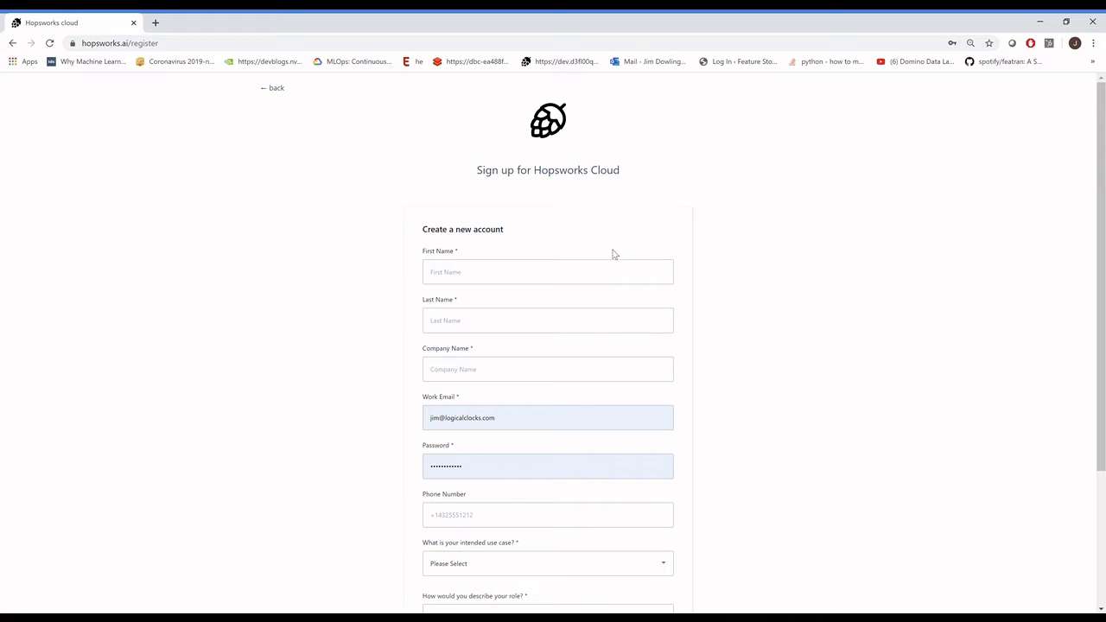
scroll(760, 496, down, 3)
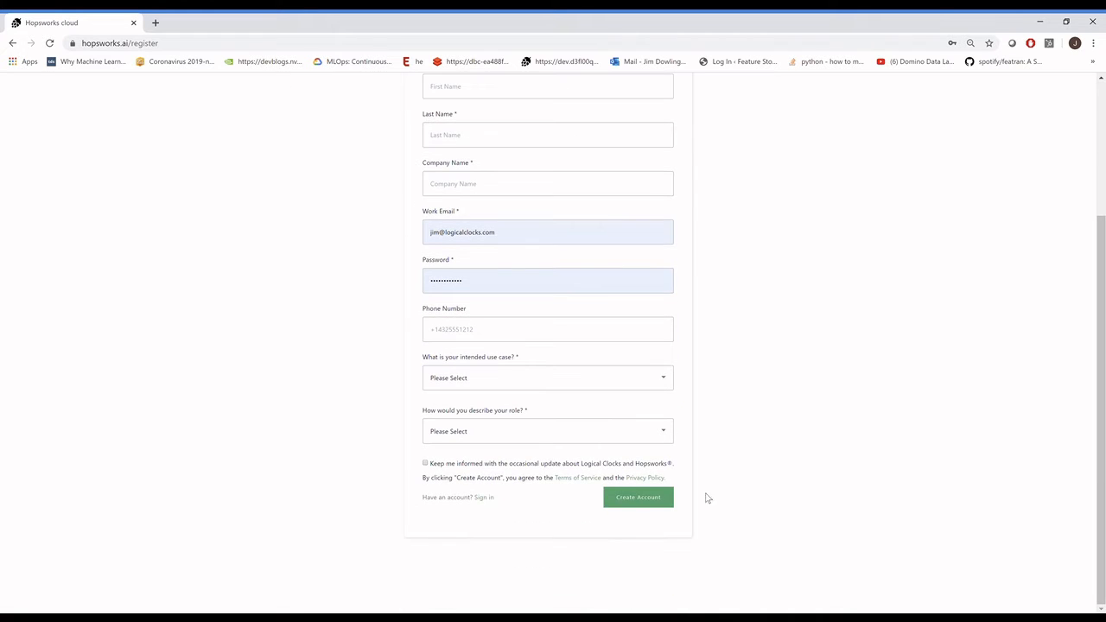
click(484, 499)
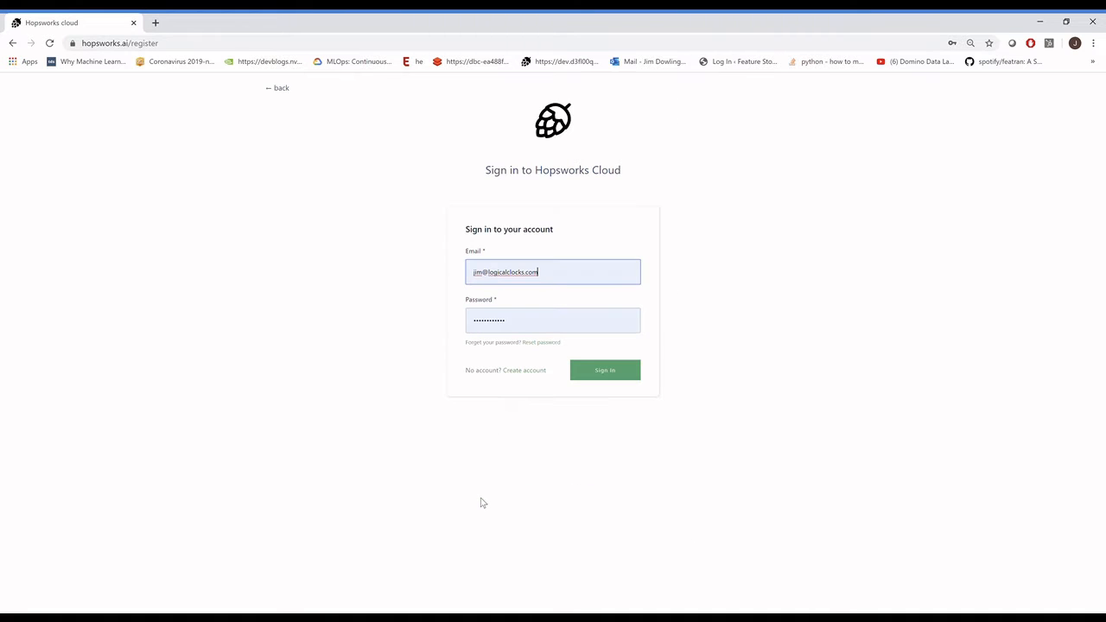
click(612, 372)
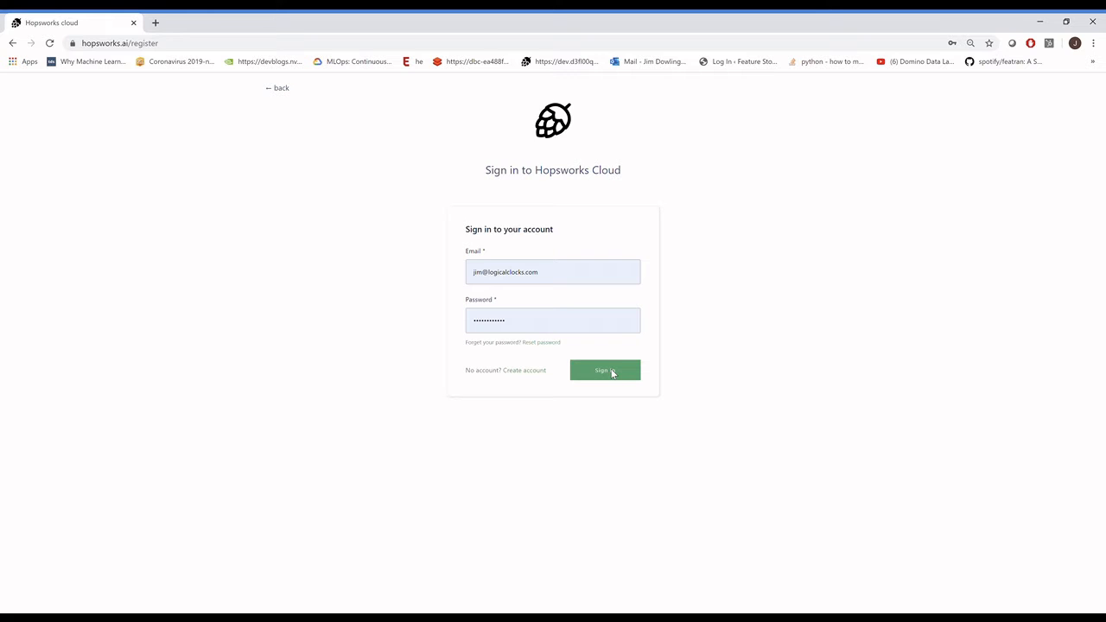
click(607, 371)
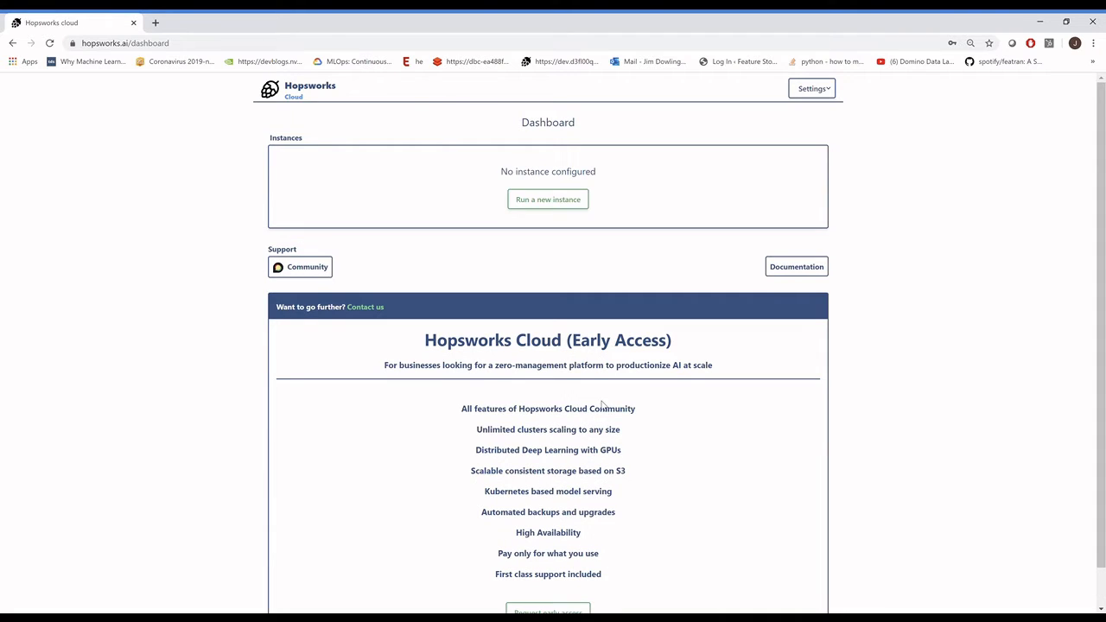
Open the account settings and start updating the AWS role ARN.
click(820, 91)
click(811, 109)
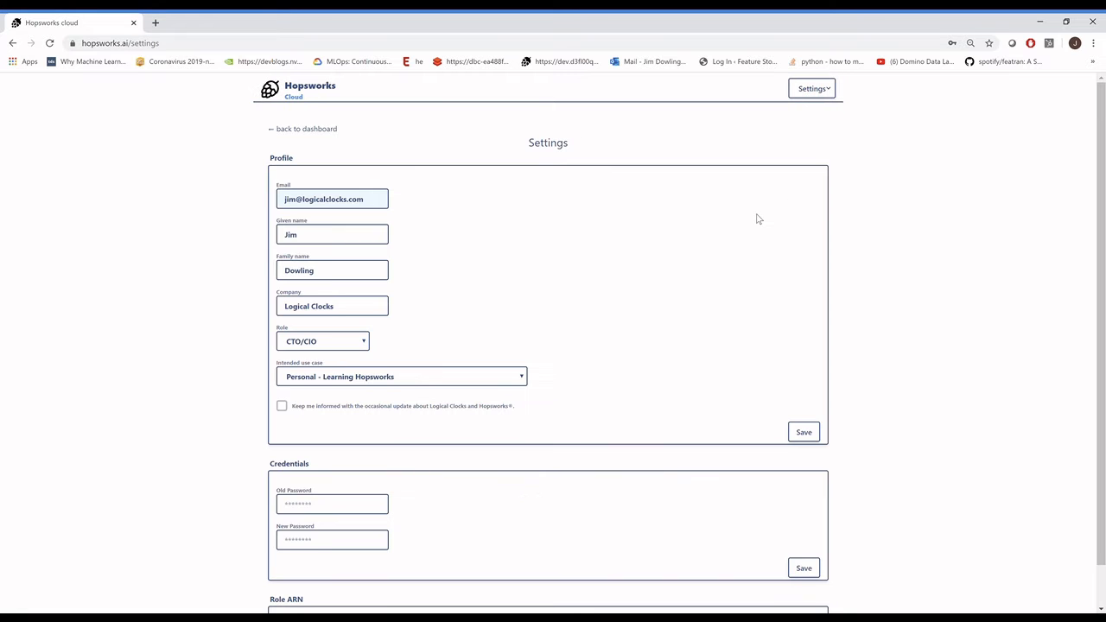
scroll(921, 366, down, 1)
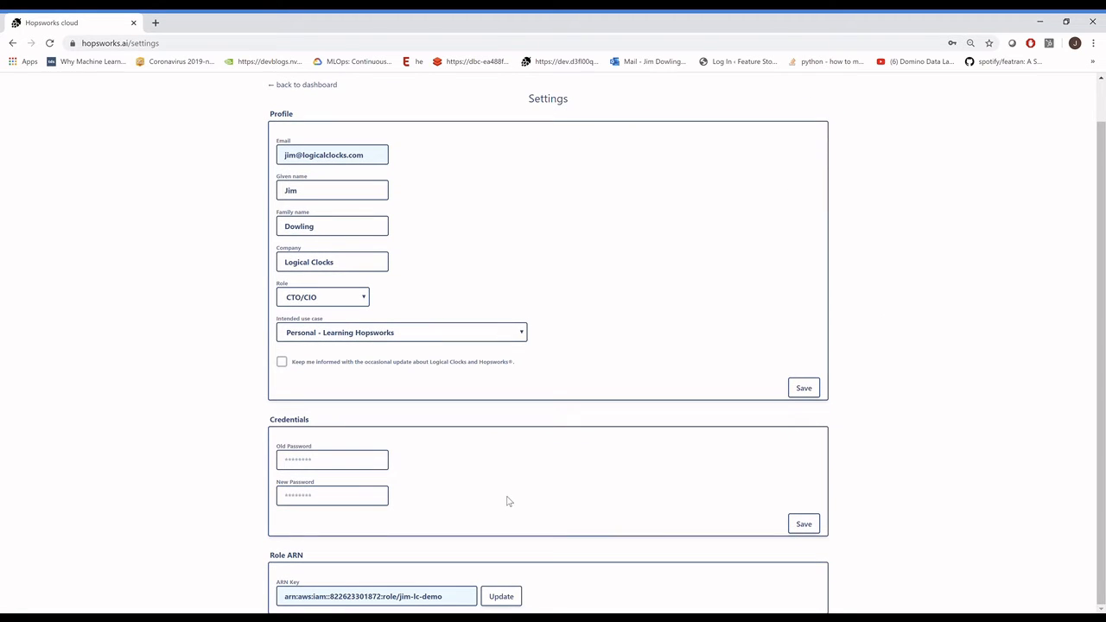
click(497, 597)
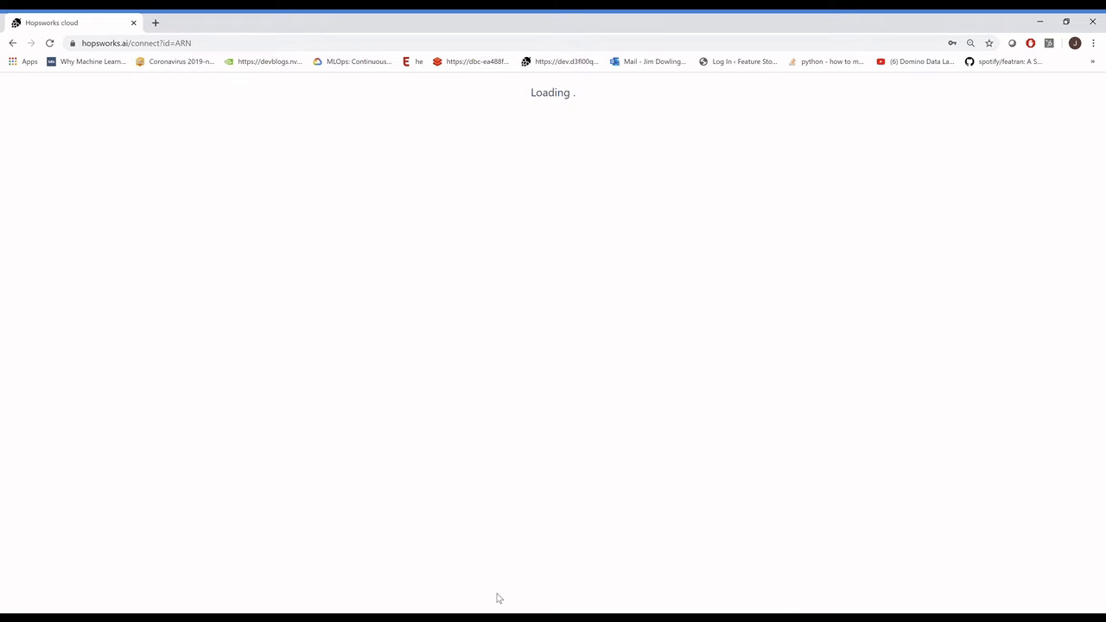
Review the AWS connection instructions and open the linked AWS form for creating a cross-account role.
scroll(554, 450, up, 3)
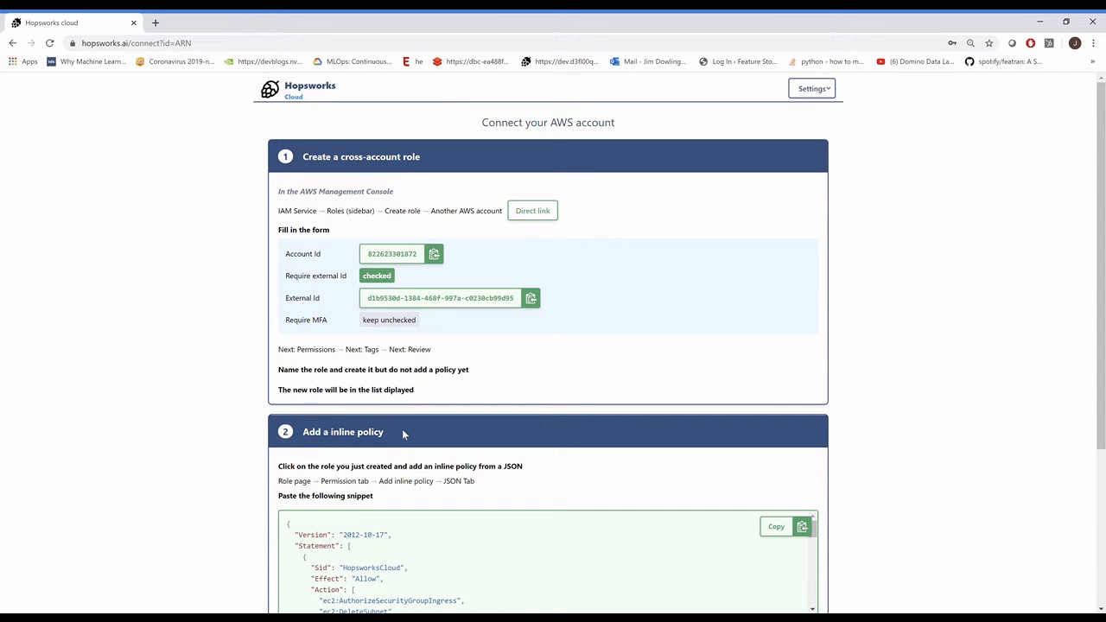
scroll(403, 434, down, 2)
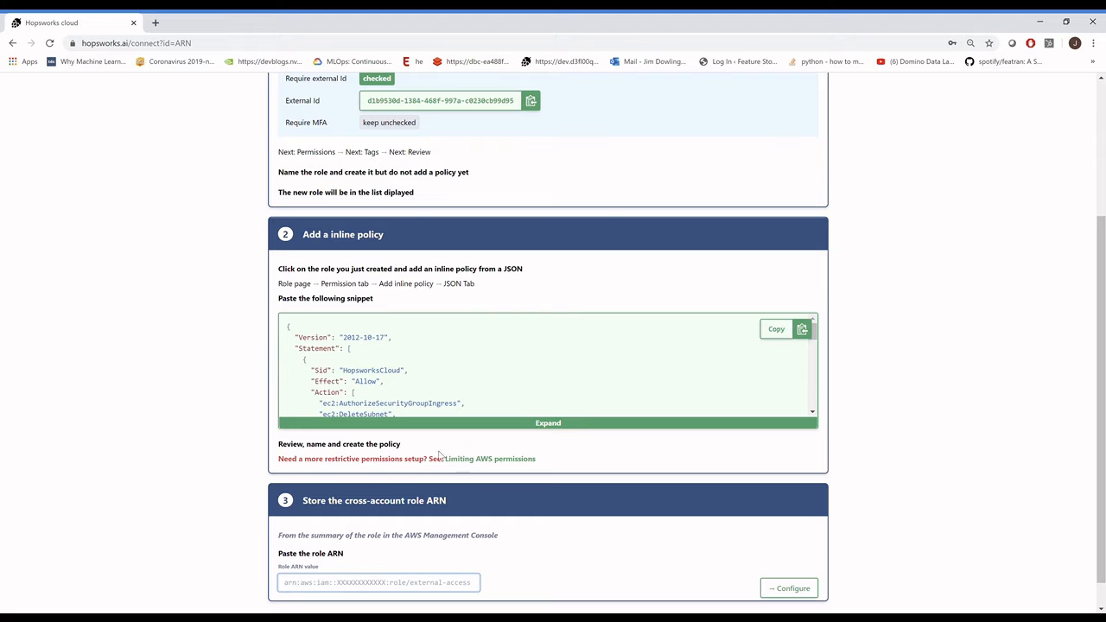
scroll(446, 451, up, 2)
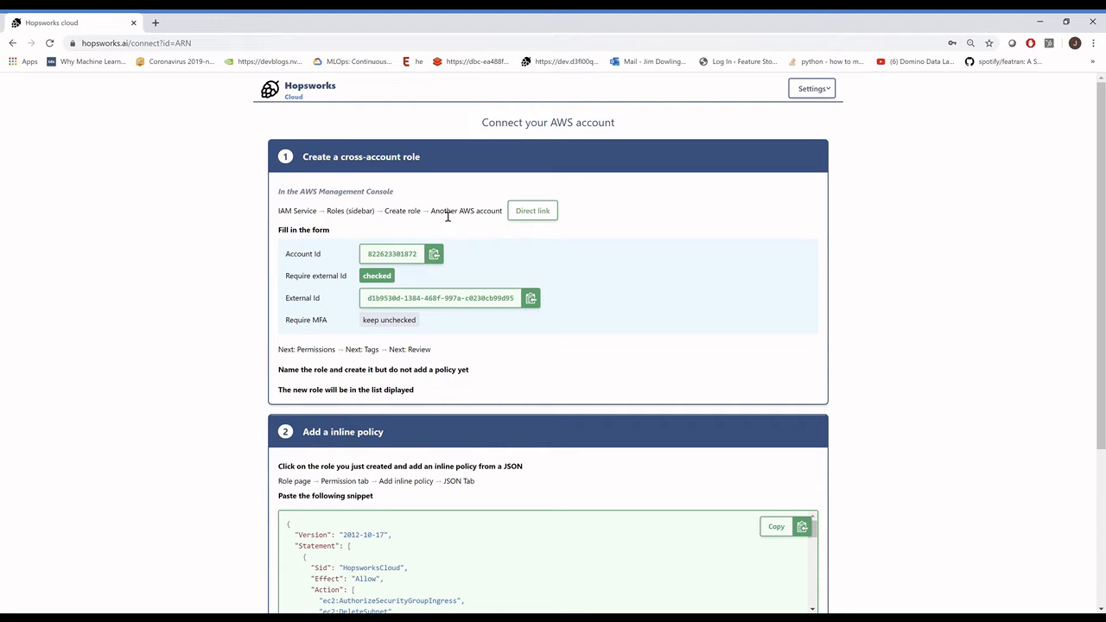
click(546, 213)
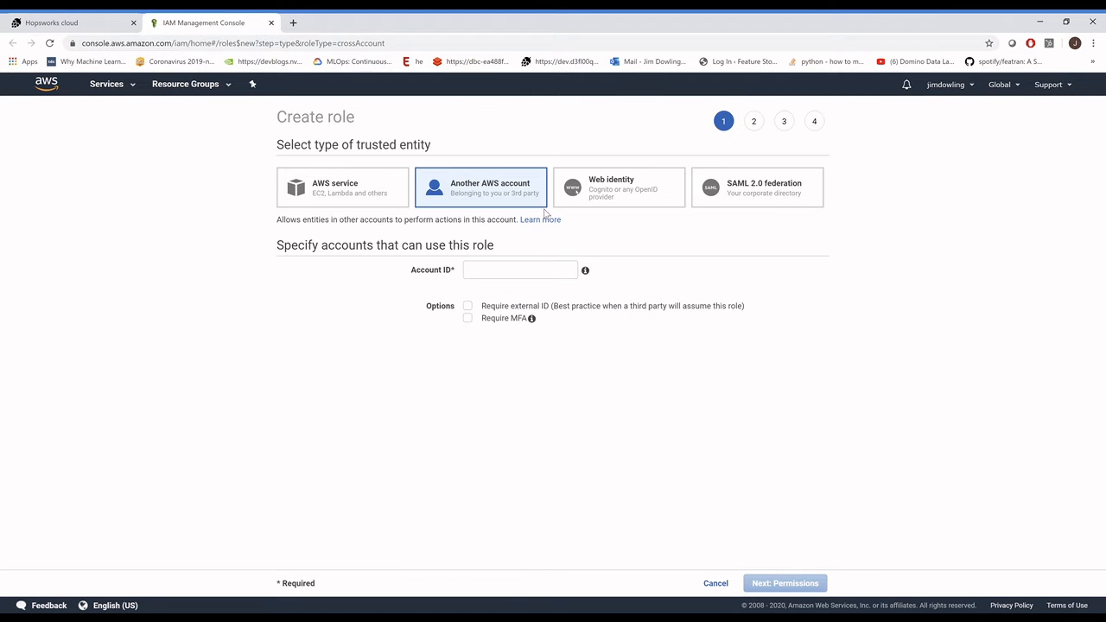
Copy the account ID from the Hopsworks instructions into the Account ID field of the AWS role form.
click(72, 26)
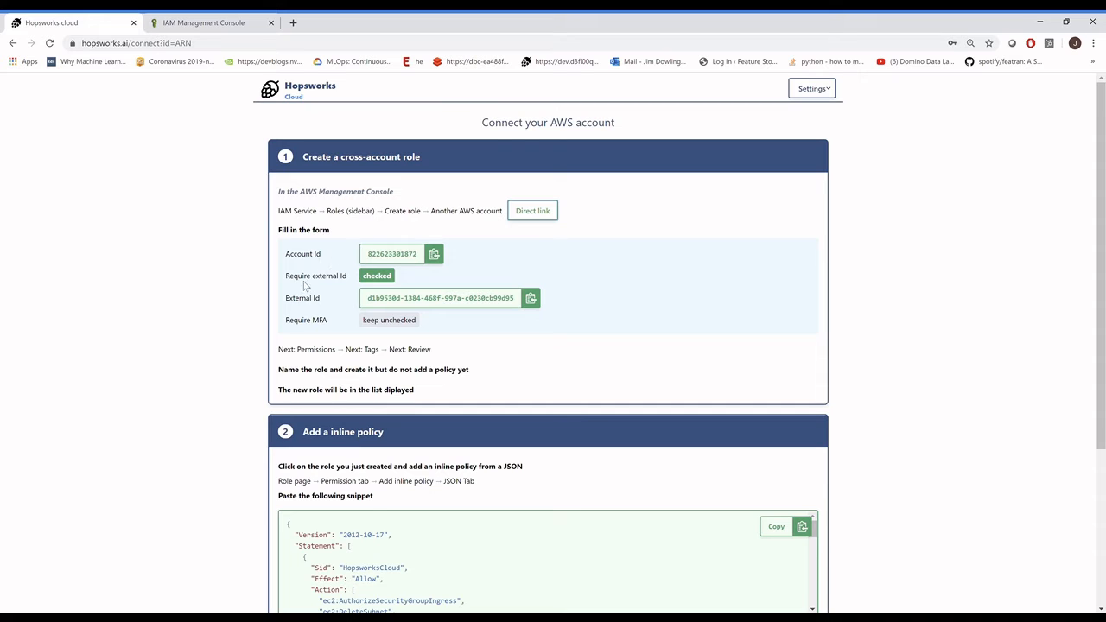
click(436, 256)
click(207, 23)
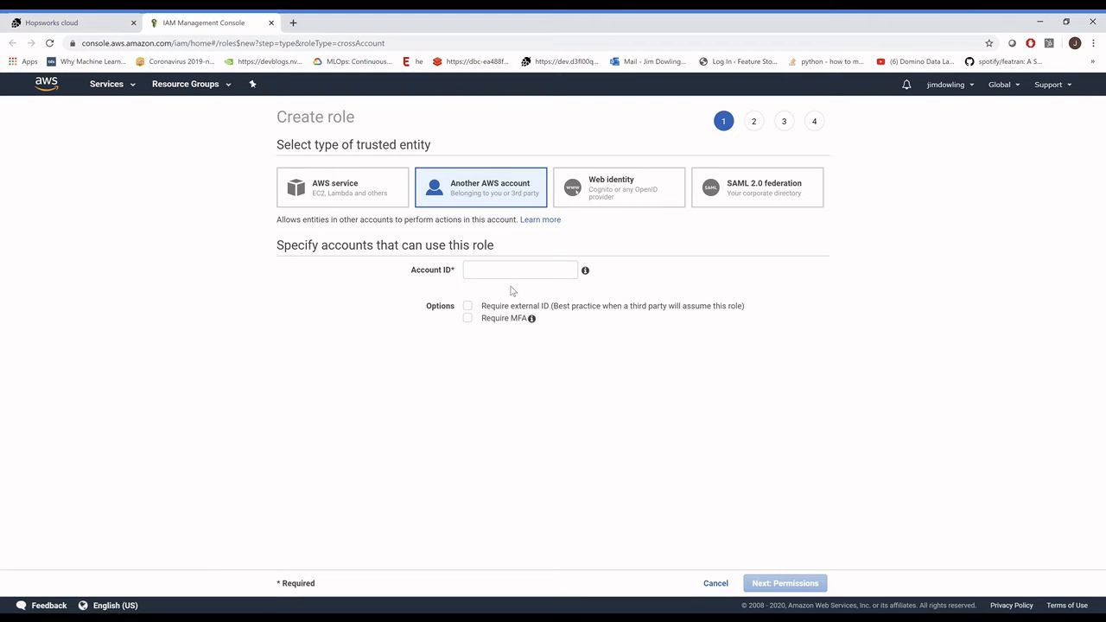
drag(413, 271, 472, 270)
click(464, 270)
click(468, 271)
key(ctrl+v)
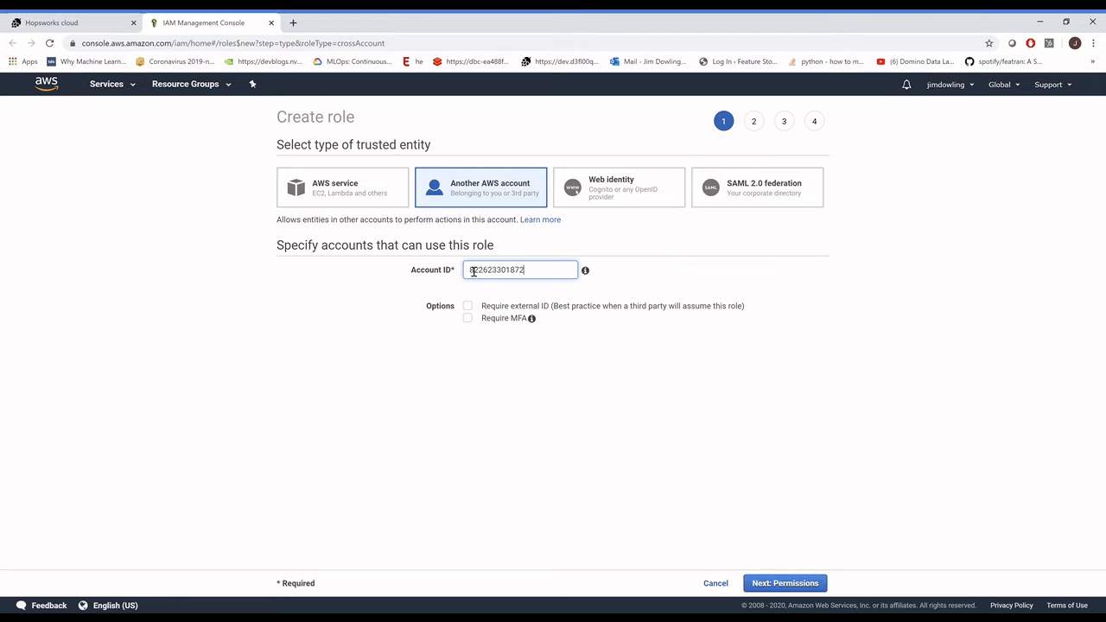
Require an external ID for the role and paste in the external ID copied from the Hopsworks instructions.
click(102, 18)
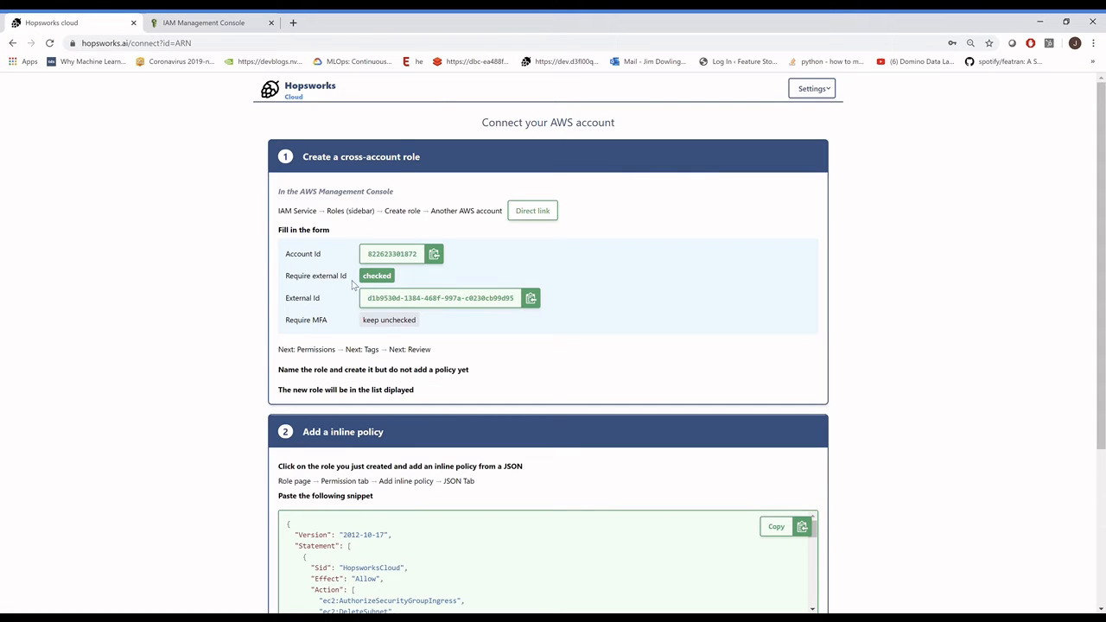
click(200, 24)
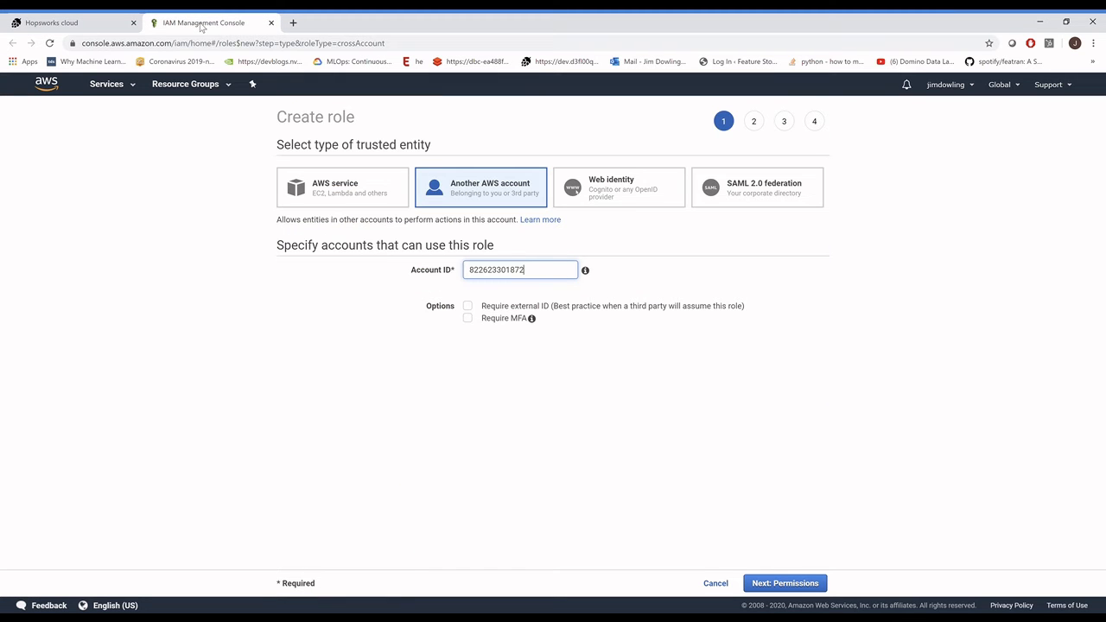
click(468, 306)
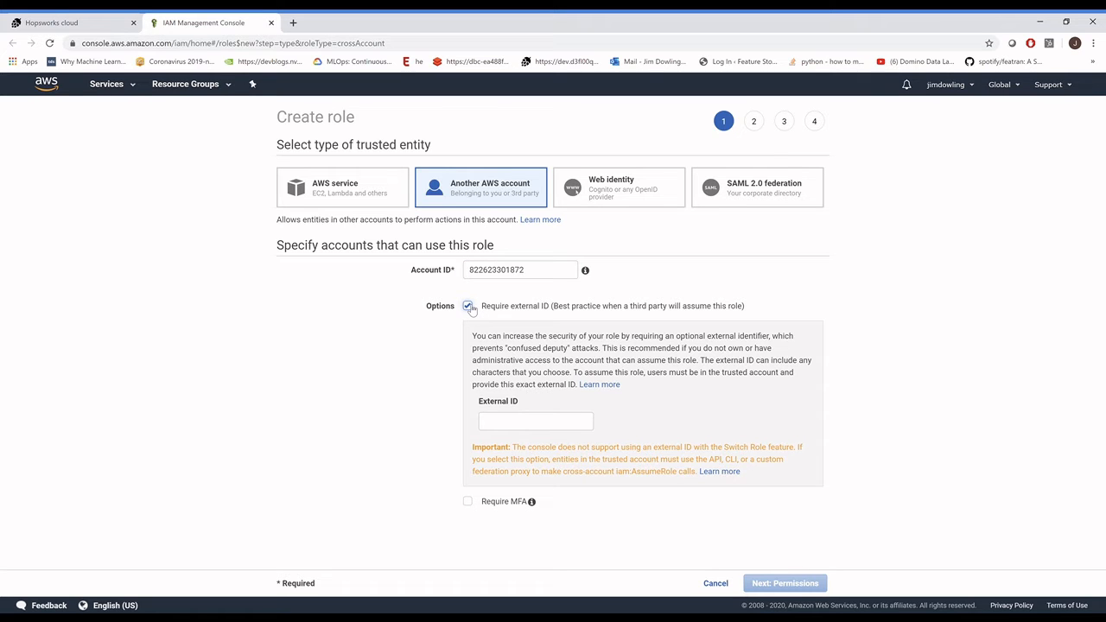
click(102, 23)
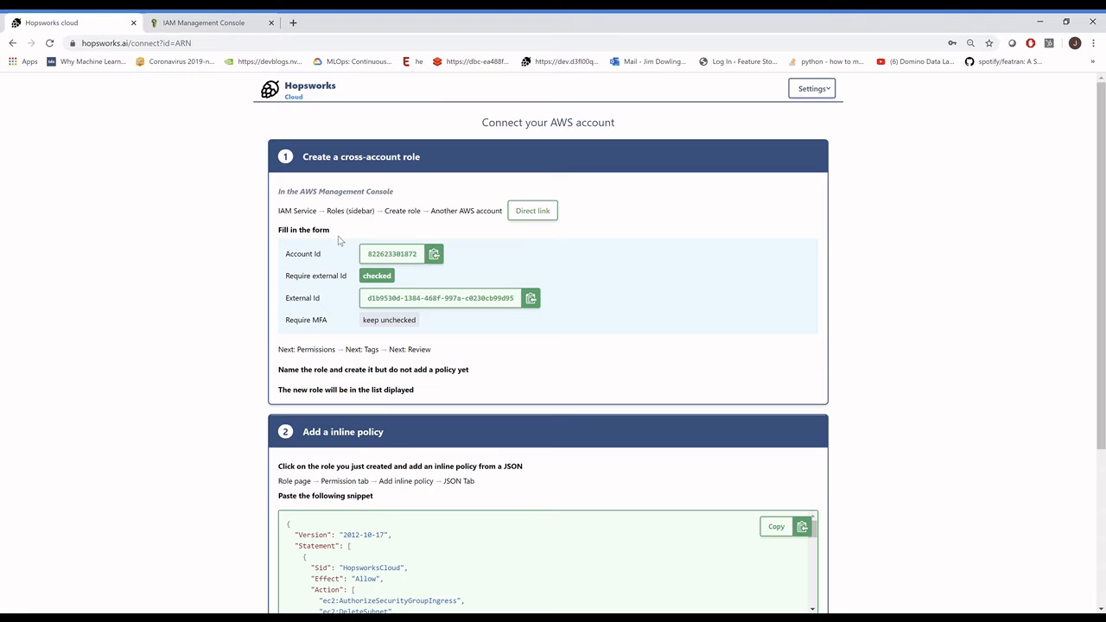
click(532, 298)
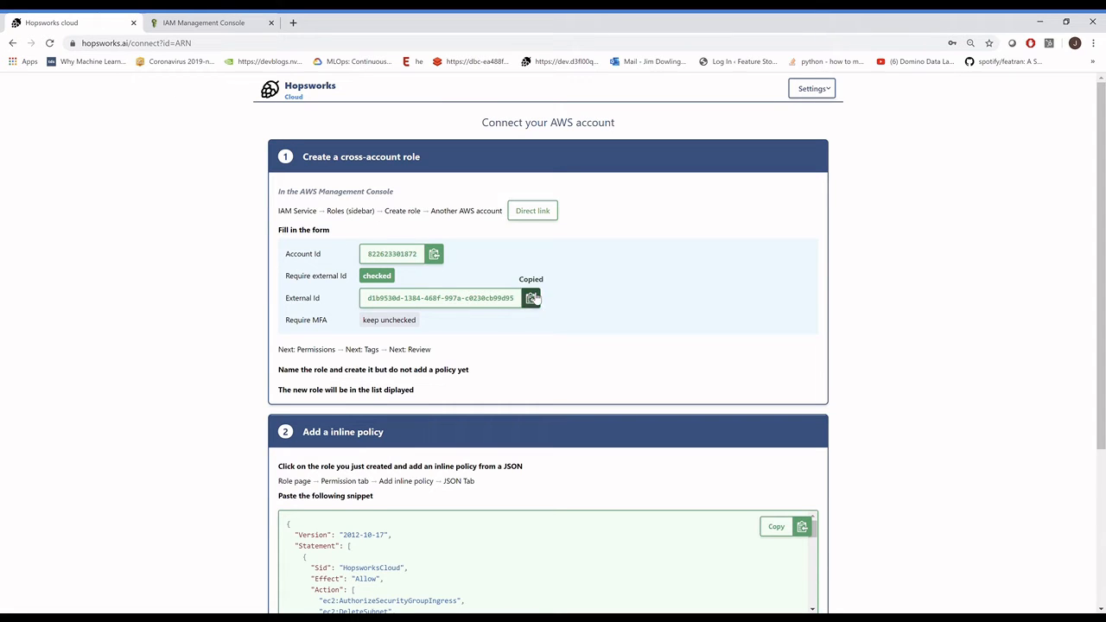
click(203, 23)
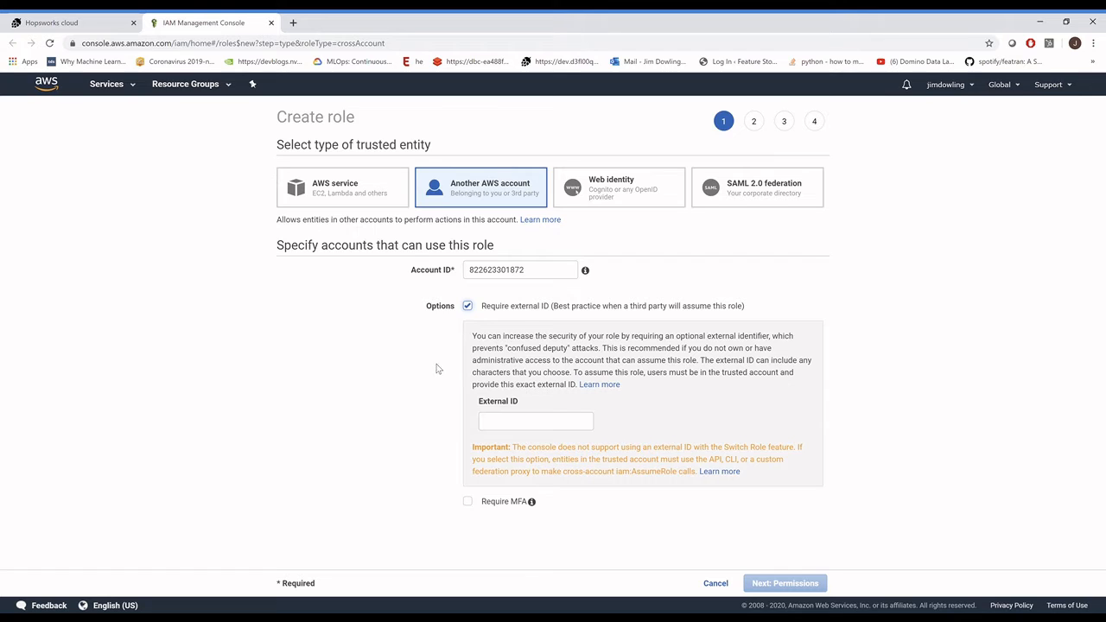
click(520, 424)
key(ctrl+v)
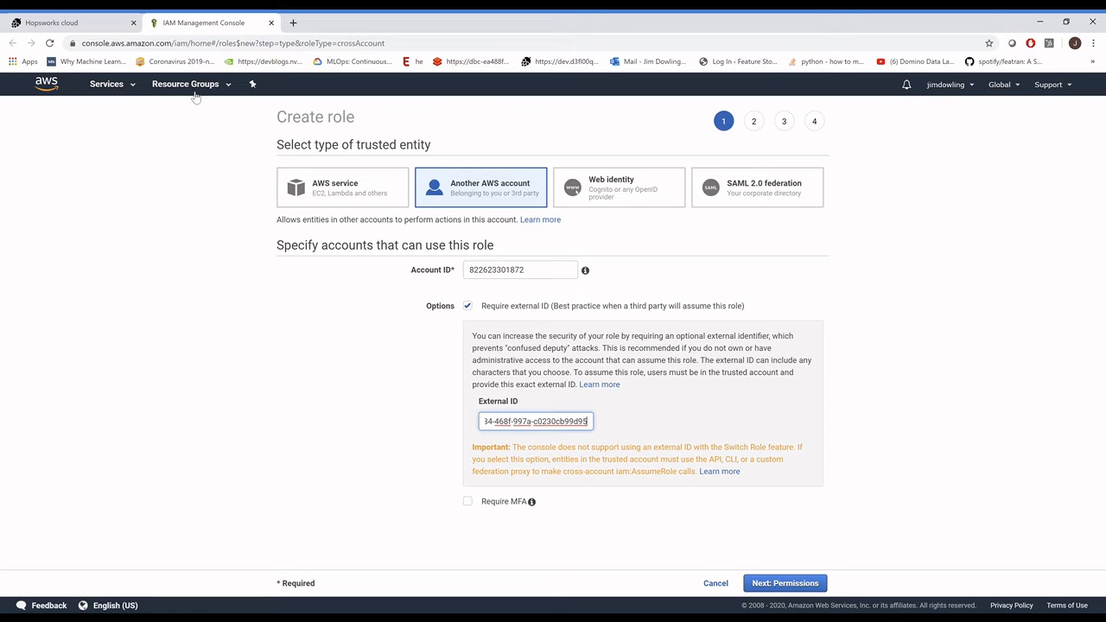
Check the MFA instruction, leave MFA not required, and advance to the role review without attaching policies or adding tags.
click(64, 24)
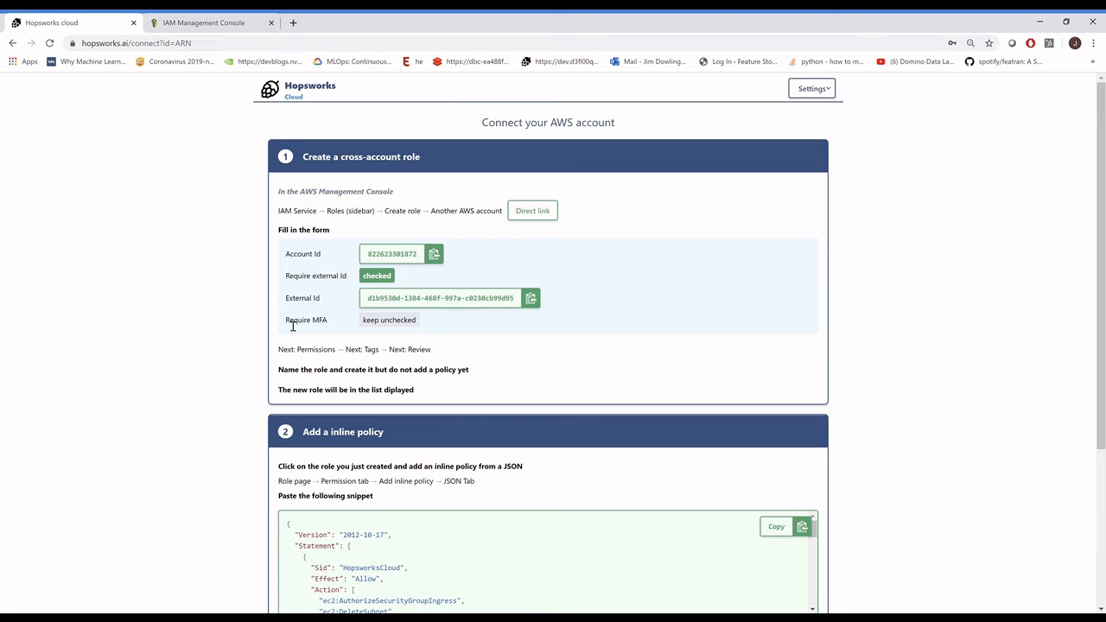
drag(286, 325, 331, 327)
click(216, 24)
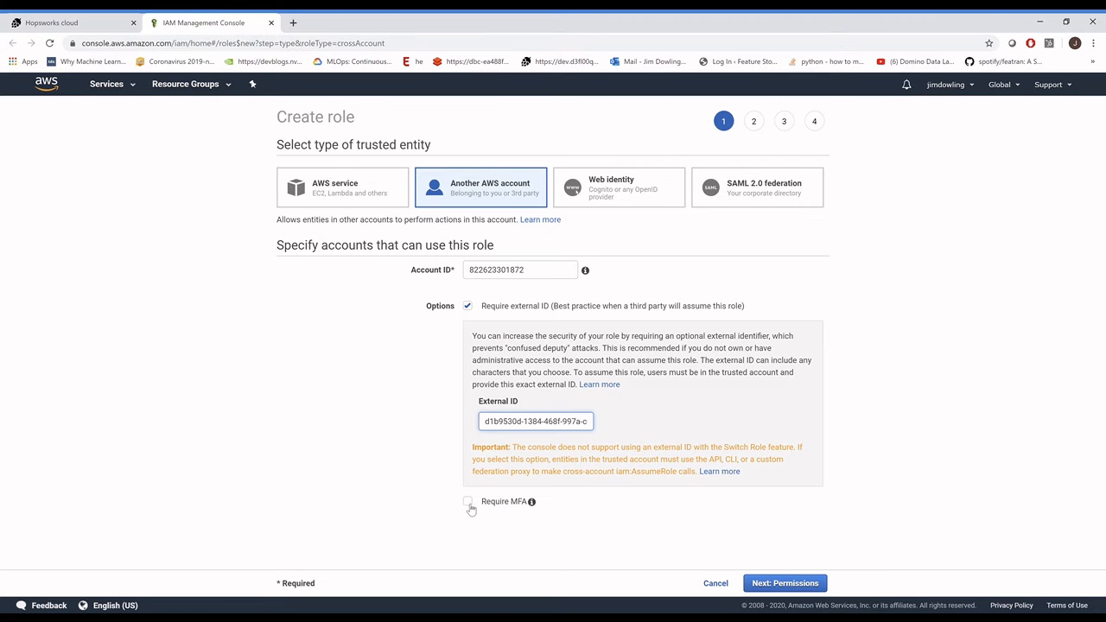
click(83, 26)
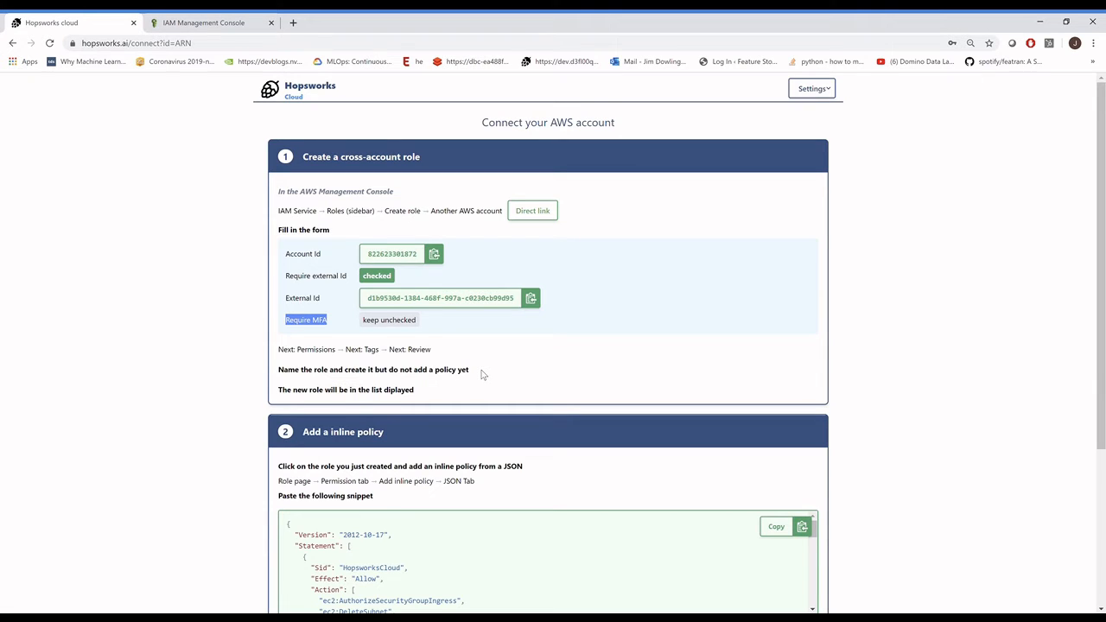
click(174, 25)
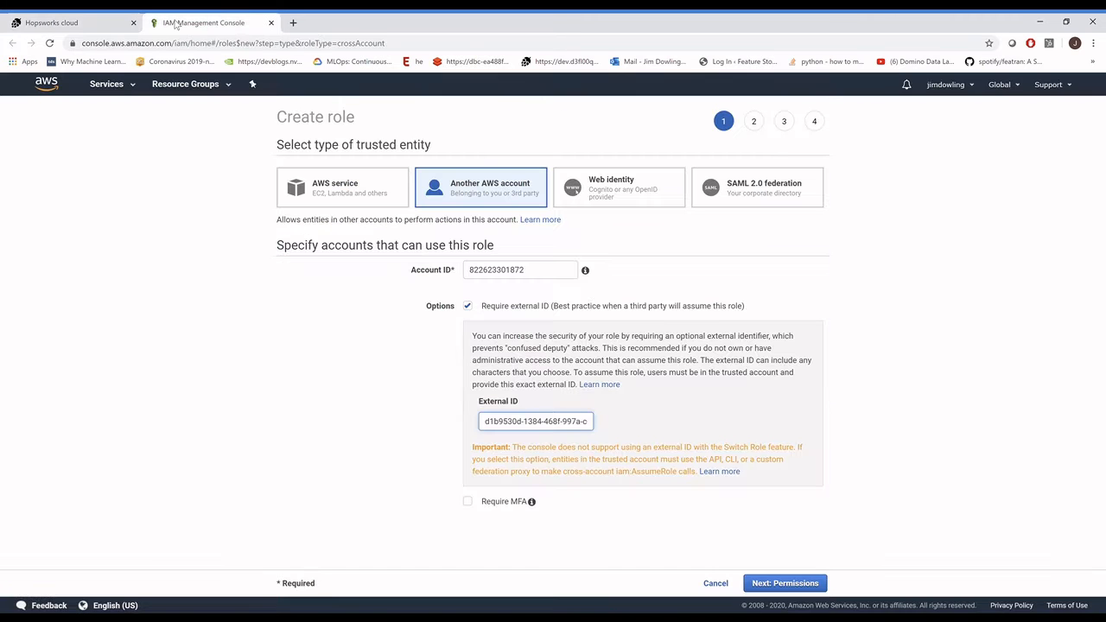
click(783, 583)
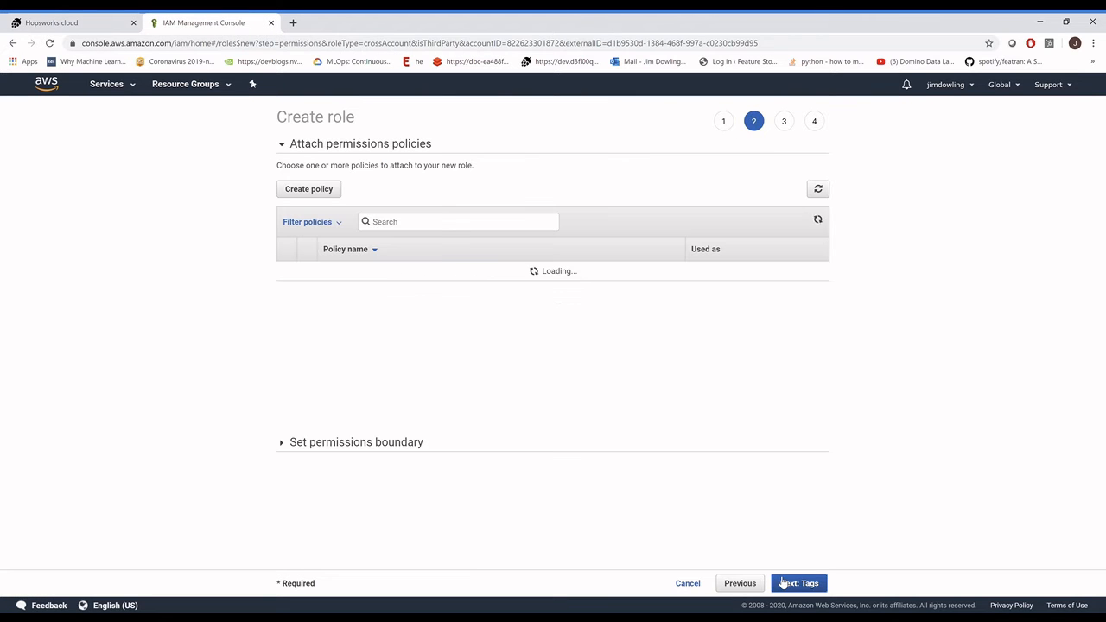
click(806, 583)
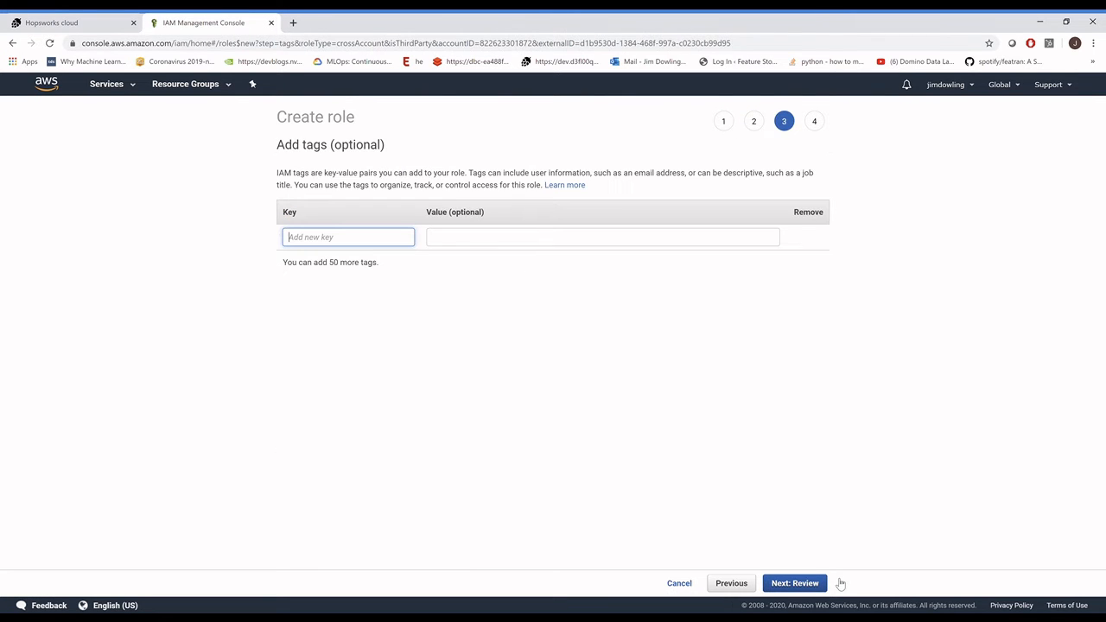
click(802, 583)
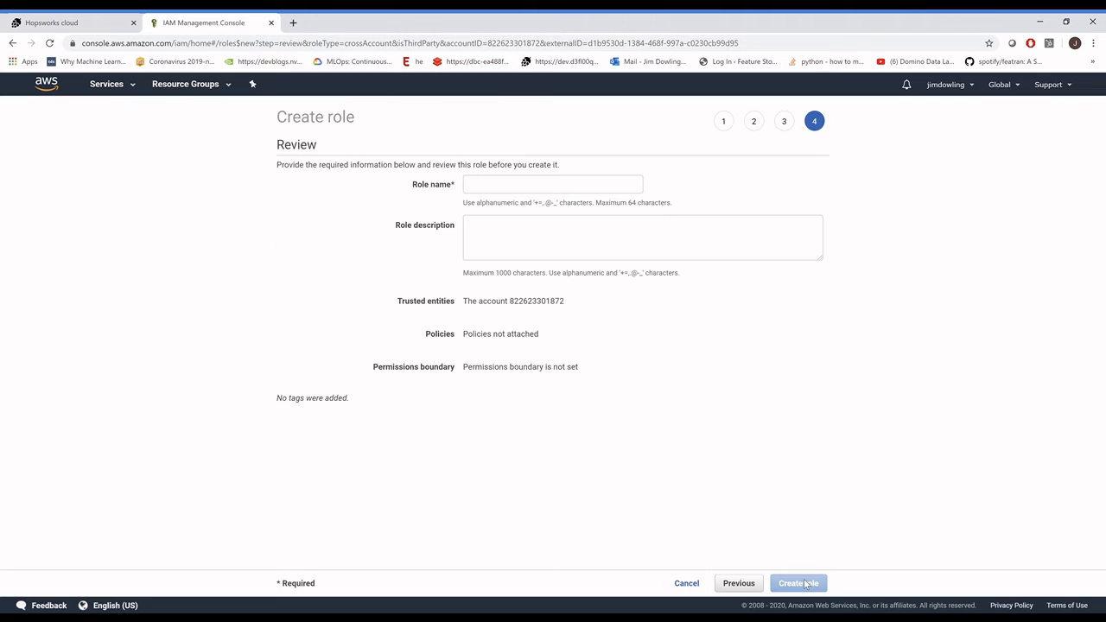
Name the role with the account holder's first name followed by "-feb11" and create it.
click(508, 182)
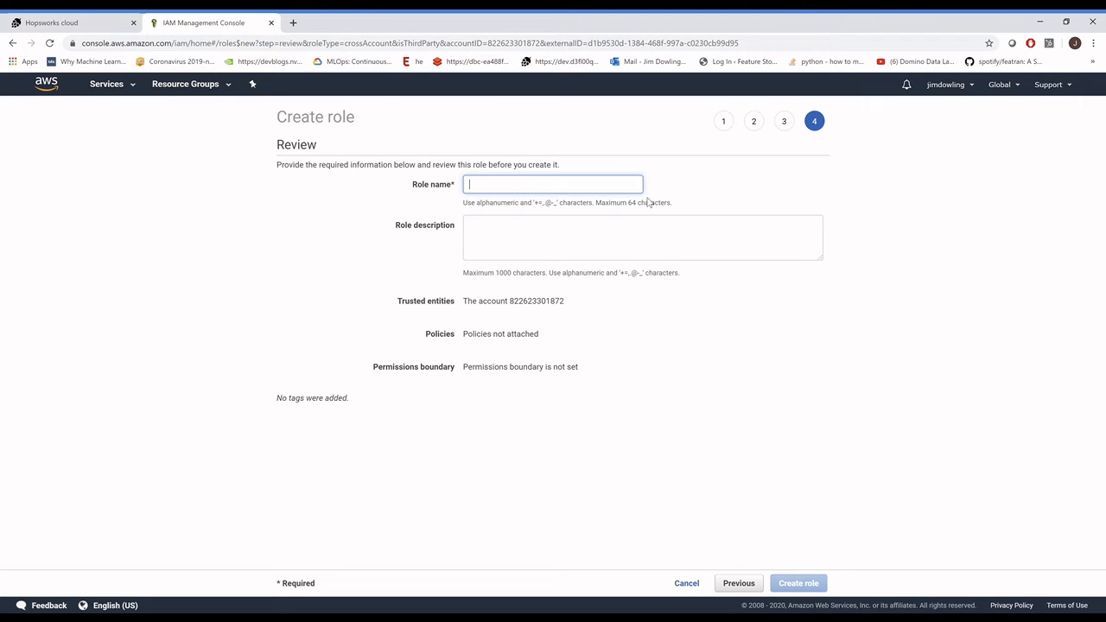
text(jim)
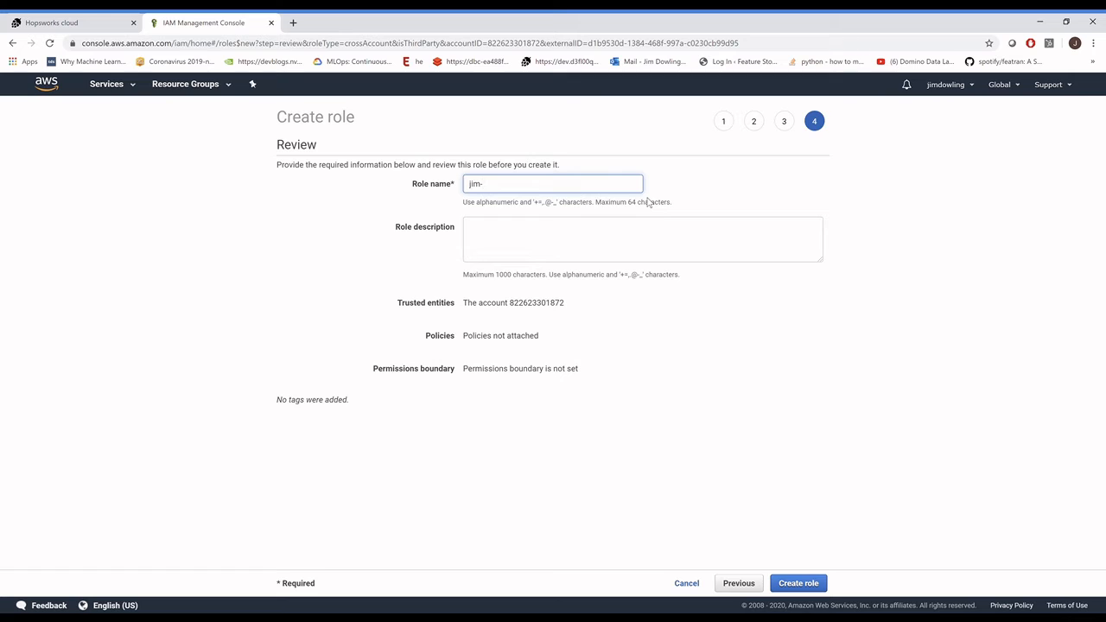
text(-feb11)
click(794, 586)
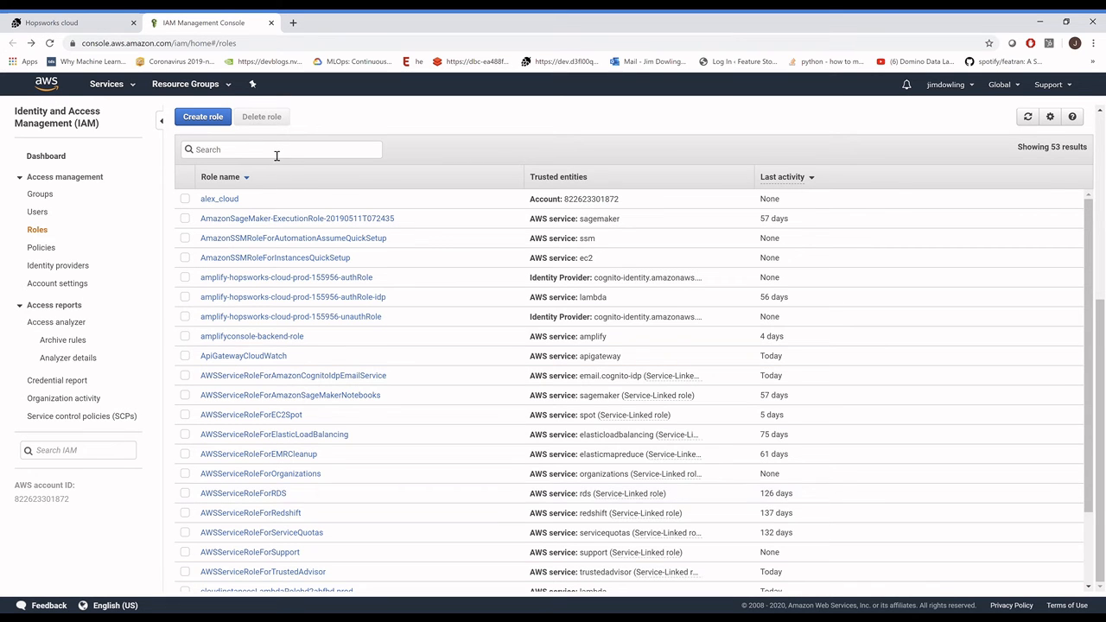
Filter the AWS role list for the newly created role by the account holder's first name followed by "-feb".
text(jim)
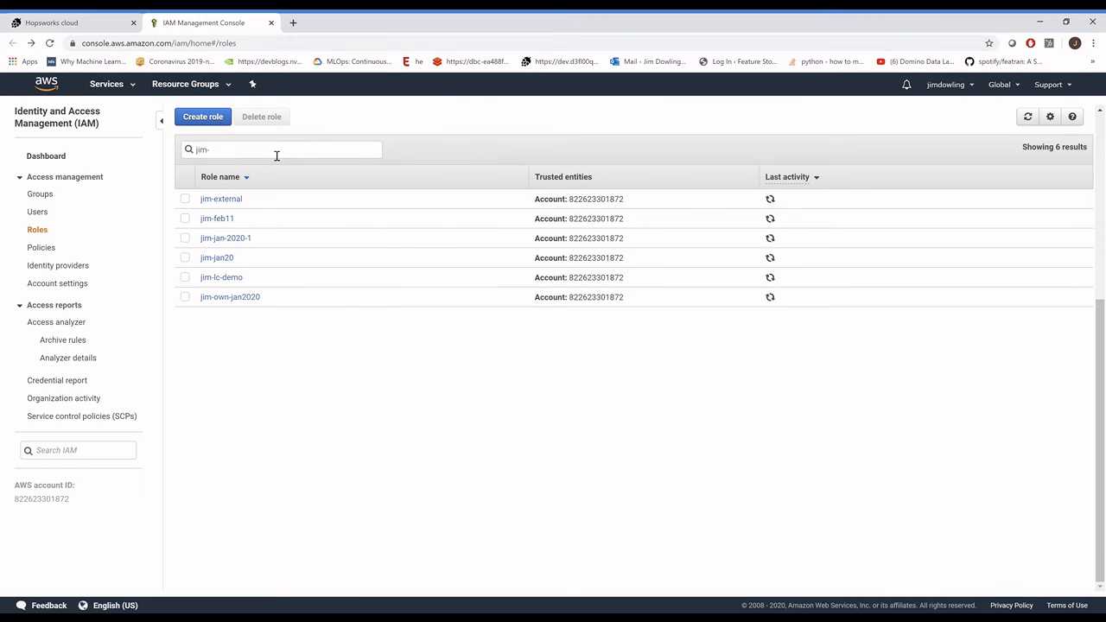
text(-e)
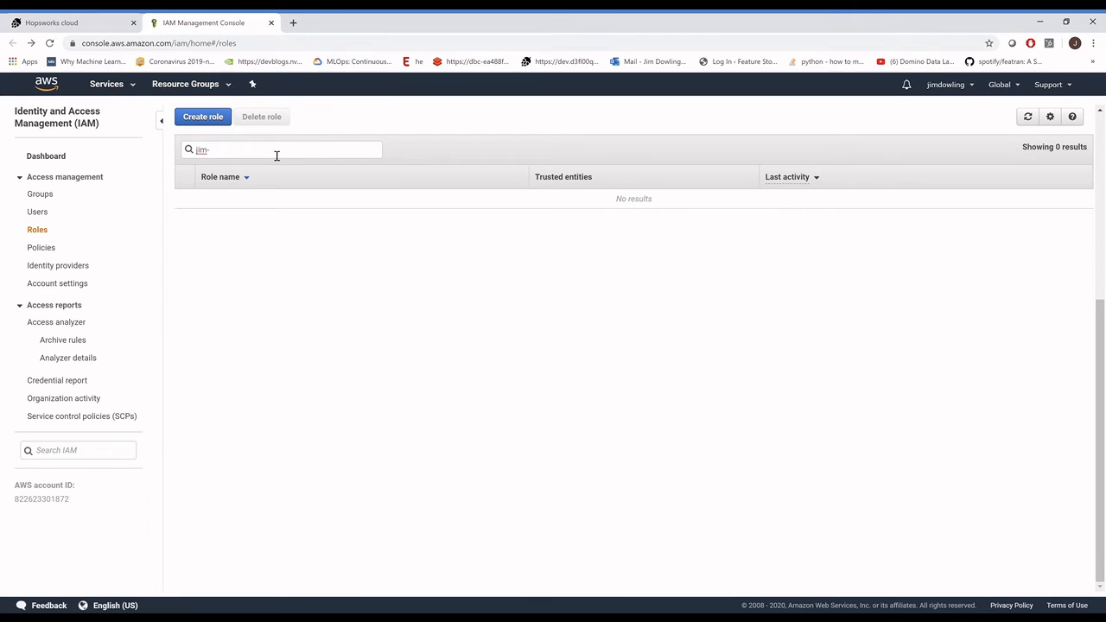
text(feb)
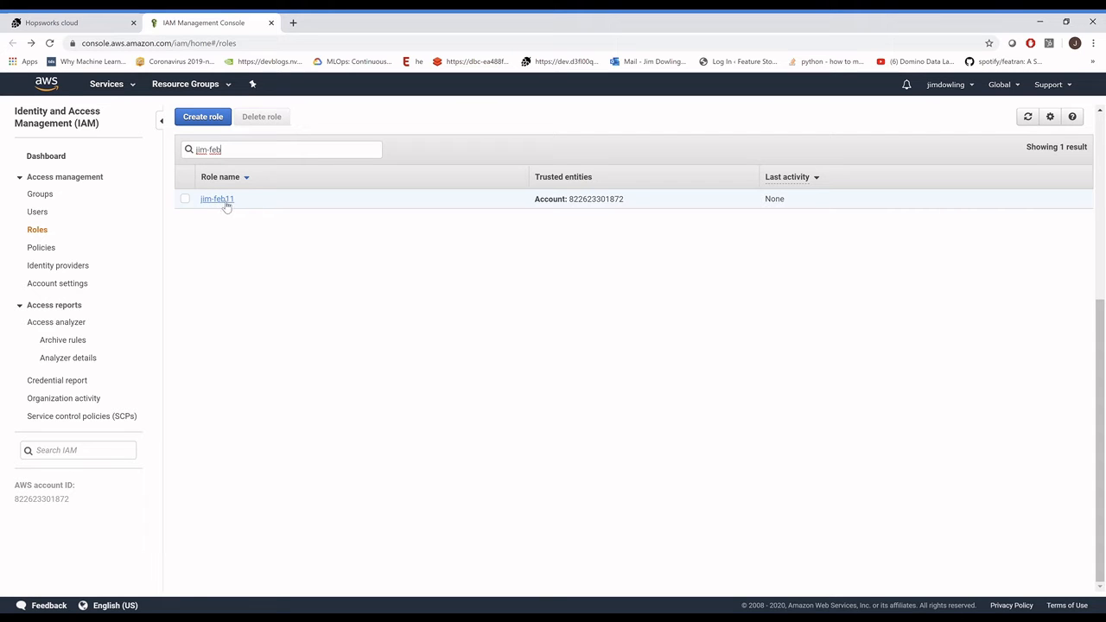
Copy the inline policy JSON snippet from the Hopsworks instructions.
key(ctrl+shift+Tab)
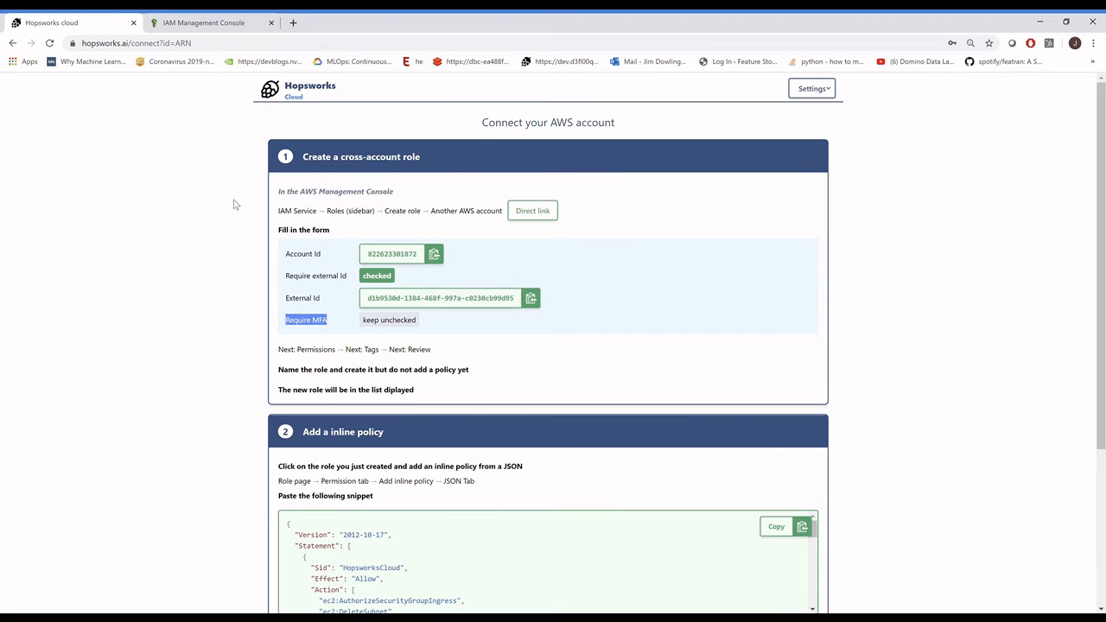
scroll(571, 331, down, 3)
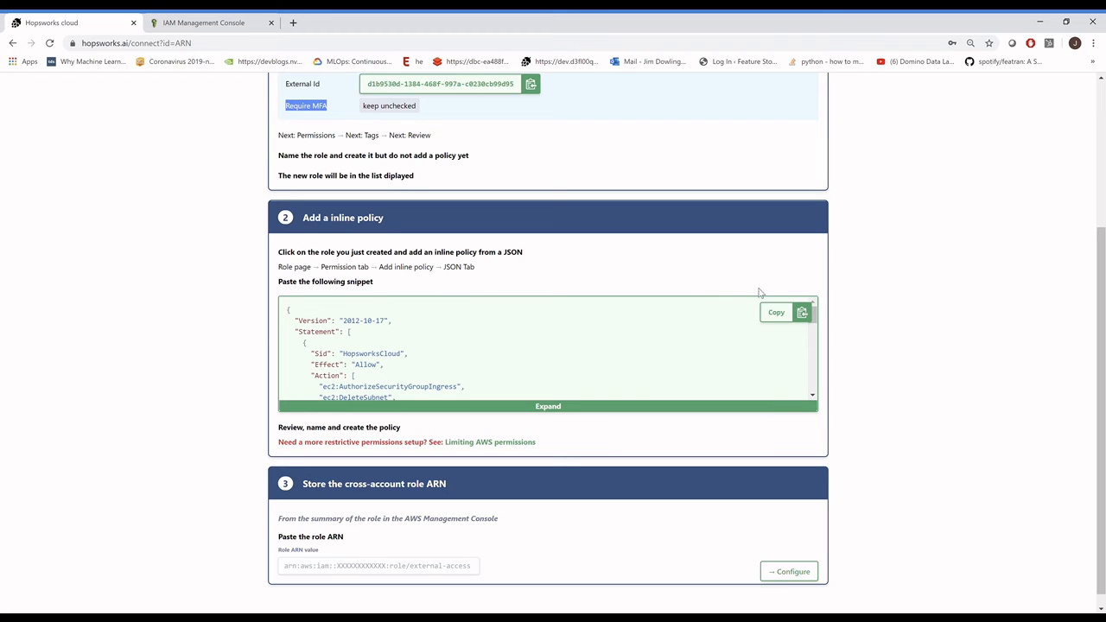
click(803, 315)
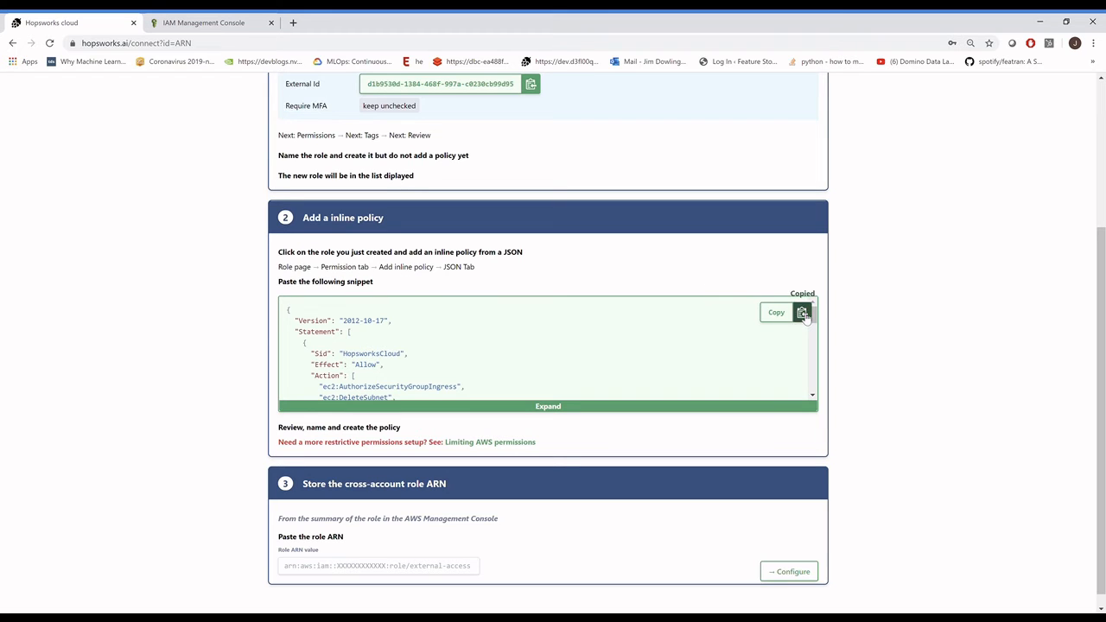
Start an inline policy on the new AWS role, replace its JSON with the copied snippet, and proceed to the policy review.
click(212, 24)
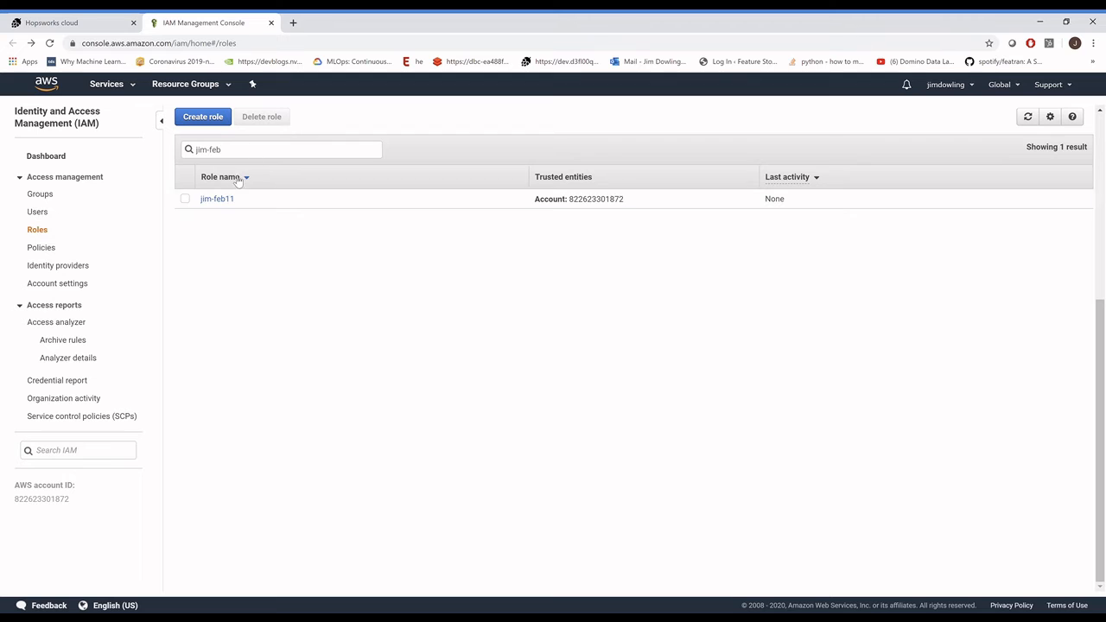
click(217, 200)
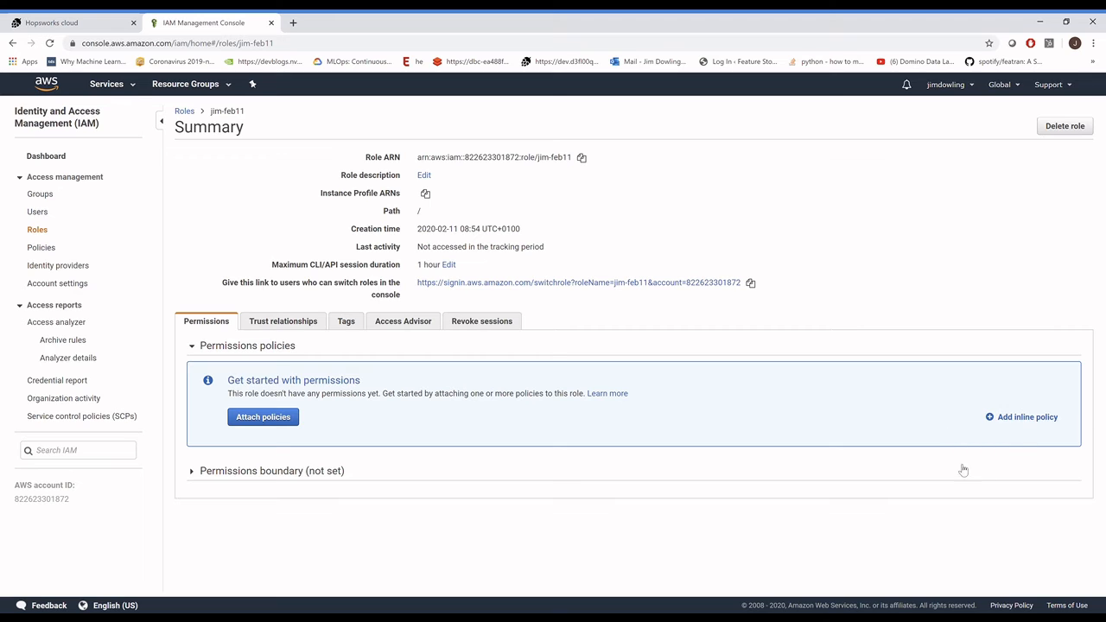
click(1033, 418)
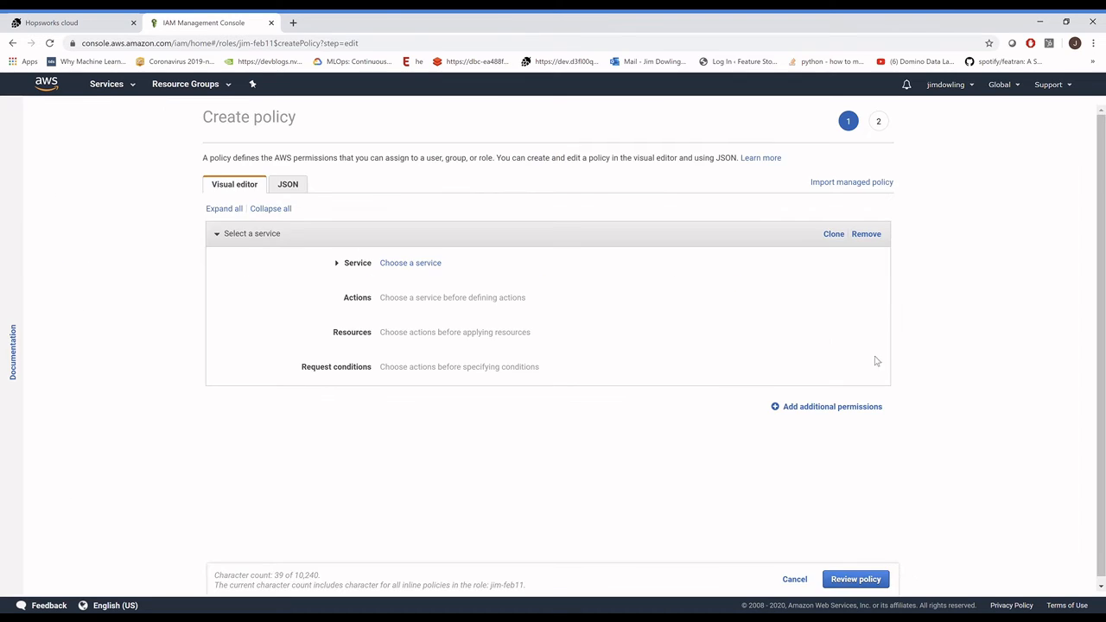
click(290, 185)
click(326, 261)
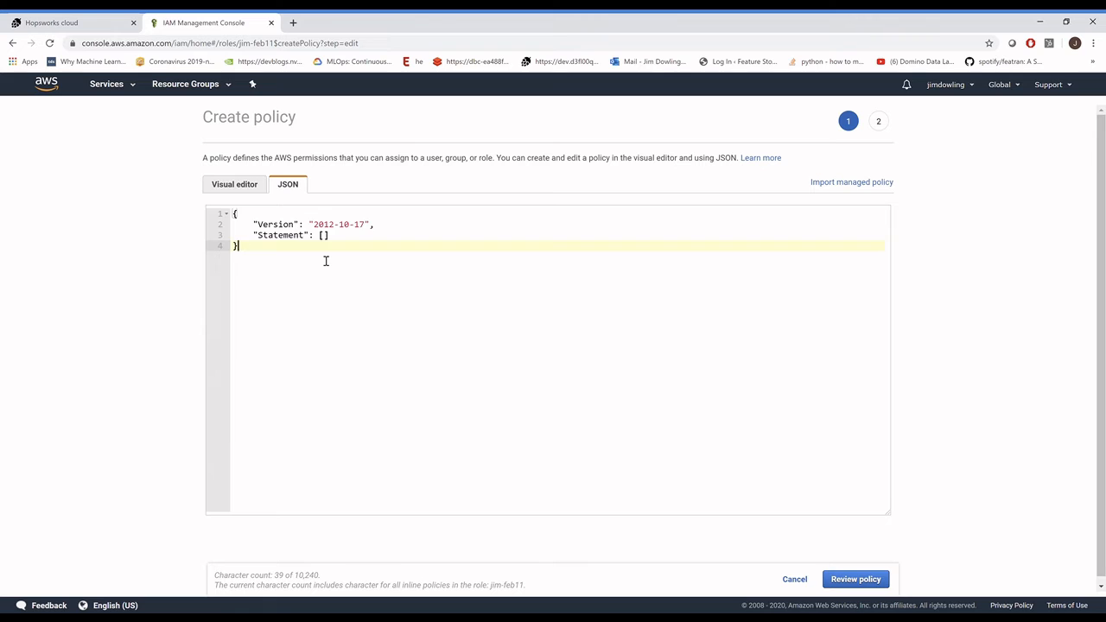
key(ctrl+a)
key(ctrl+v)
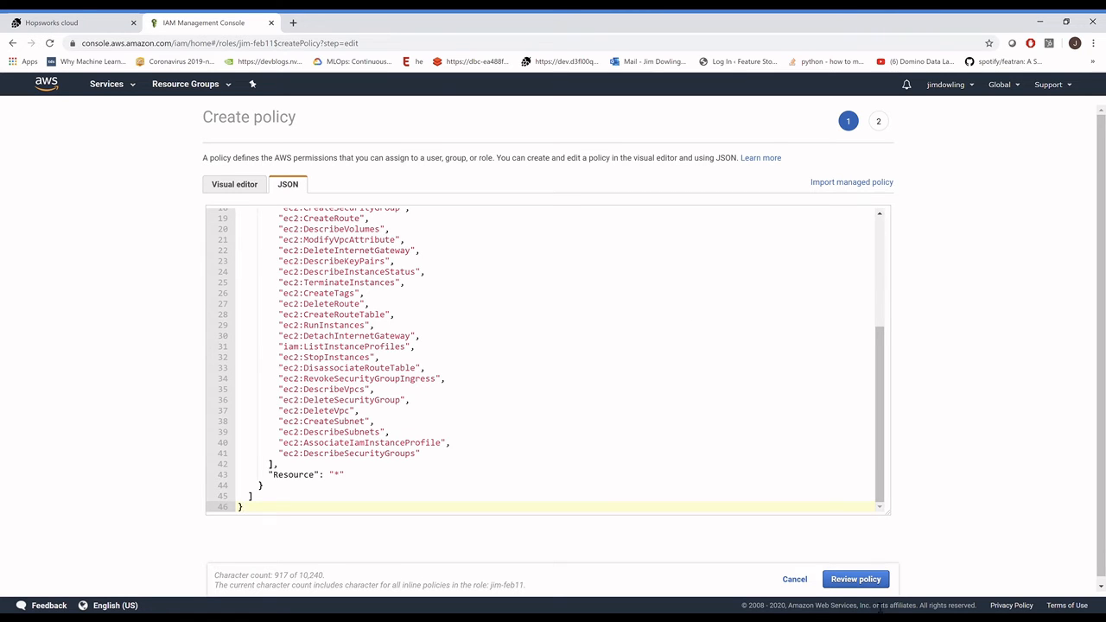
click(868, 582)
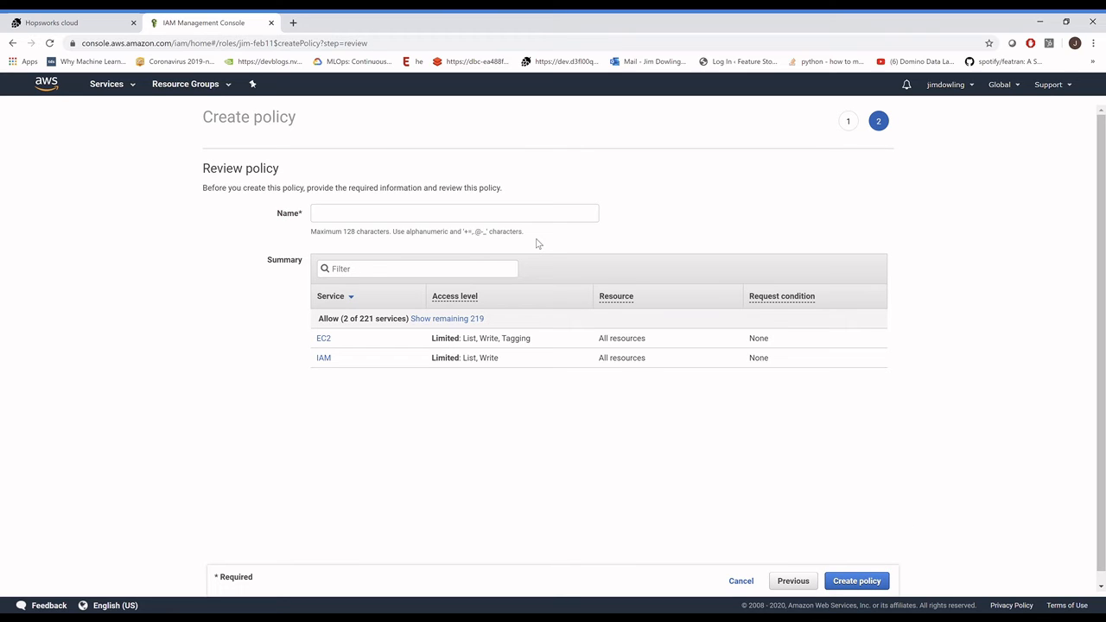
Name the inline policy hopsworks-feb11 and create it, and look over its JSON in the role's permissions.
click(346, 214)
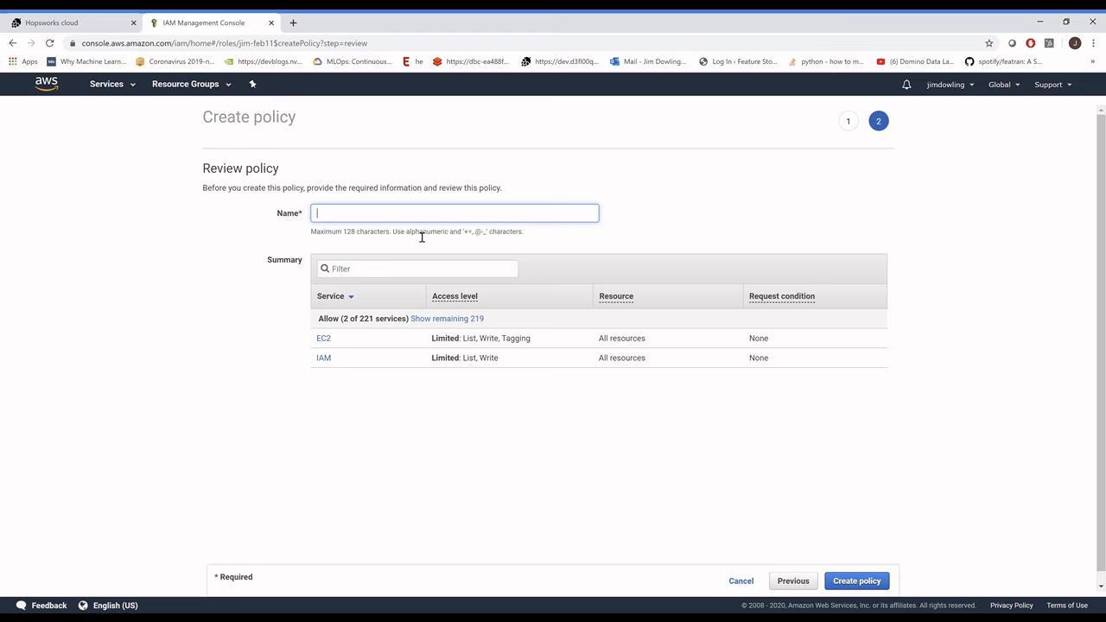
text(hopsworks-feb11)
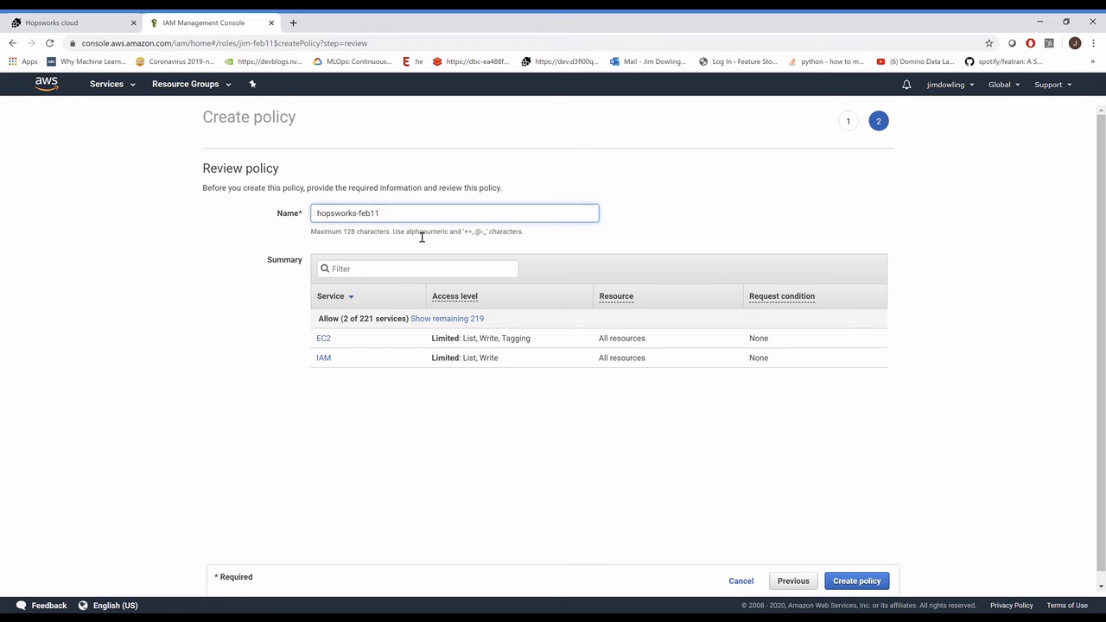
click(873, 583)
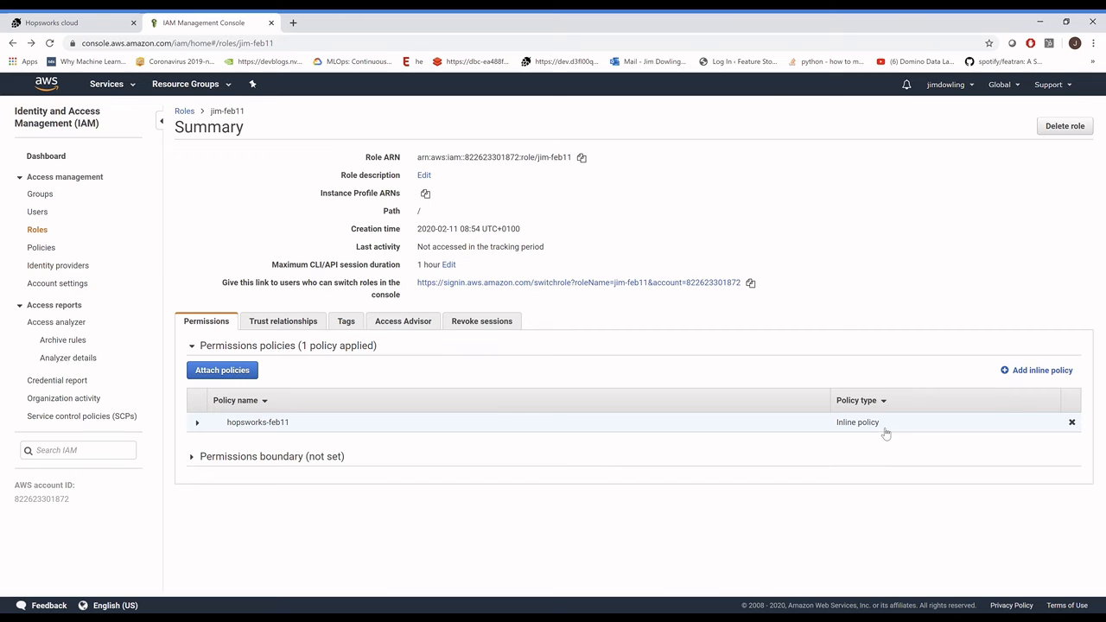
click(206, 424)
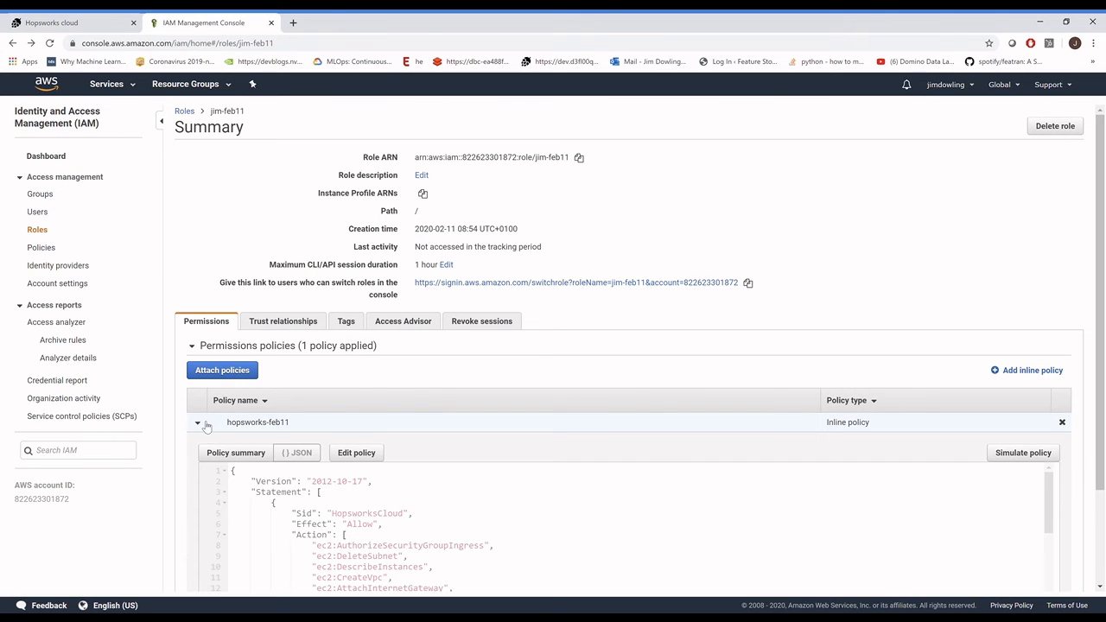
click(206, 424)
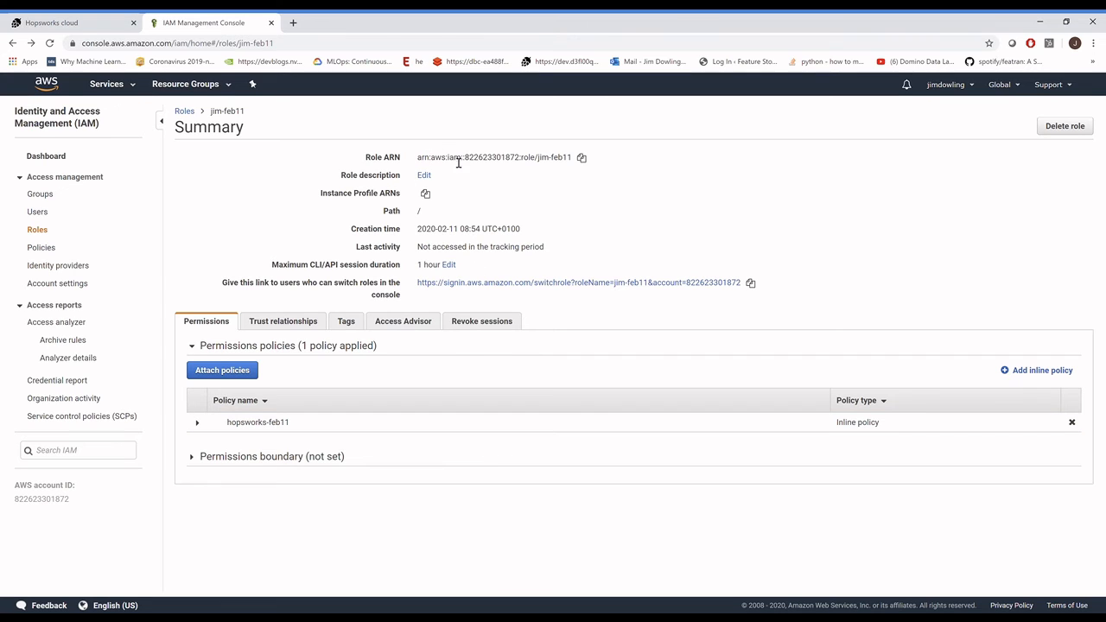
Copy the role ARN from the AWS role summary into the Role ARN value in Hopsworks and submit the configuration.
click(582, 159)
click(59, 22)
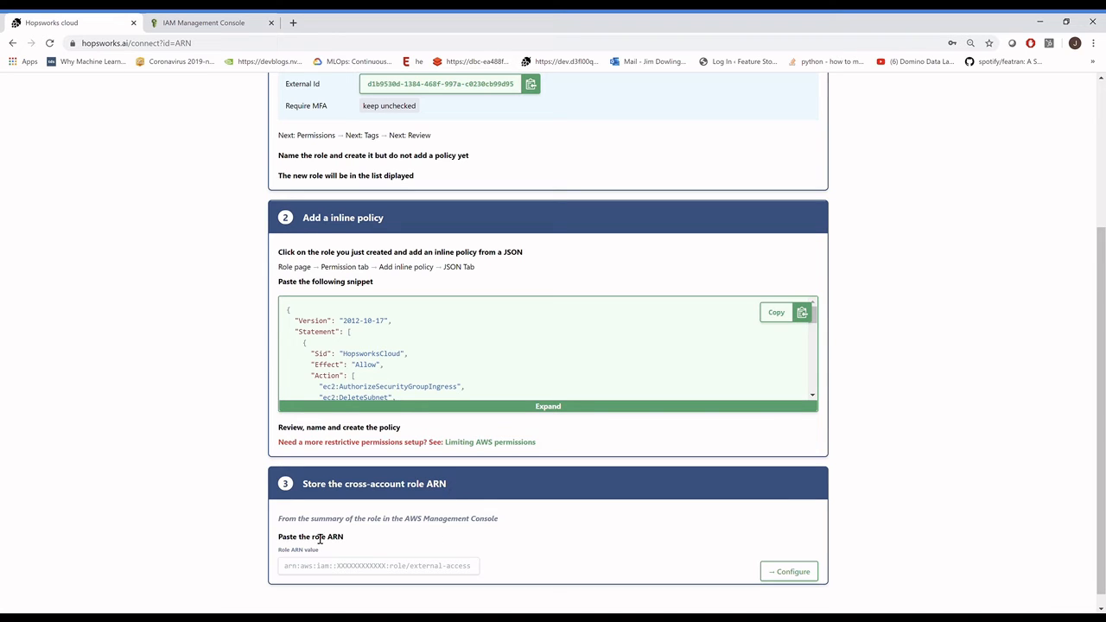
scroll(462, 520, down, 1)
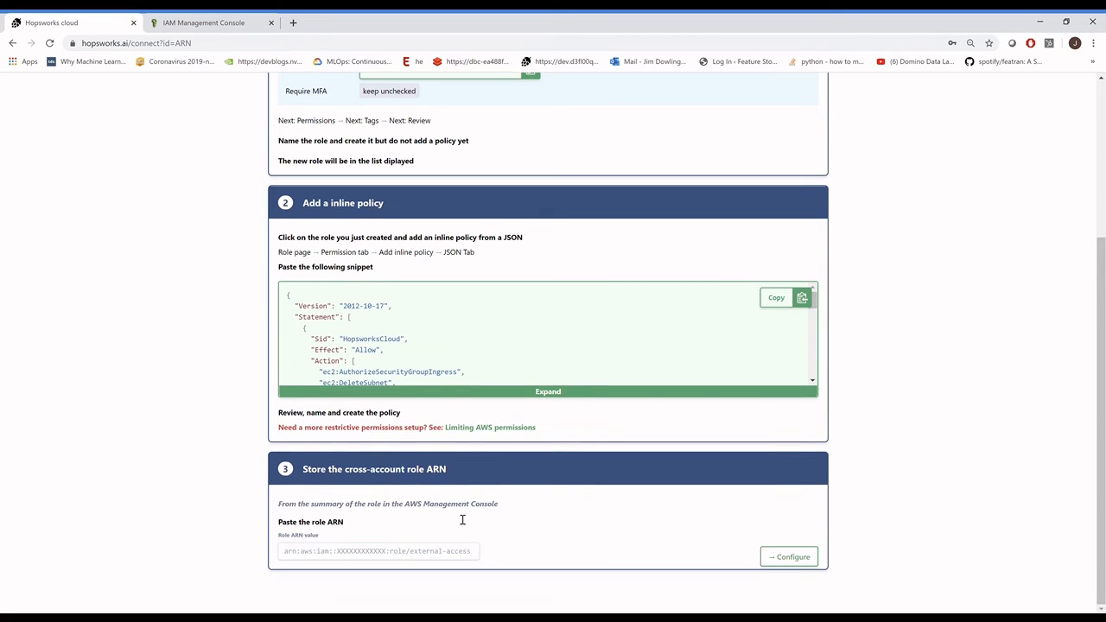
click(400, 563)
key(ctrl+v)
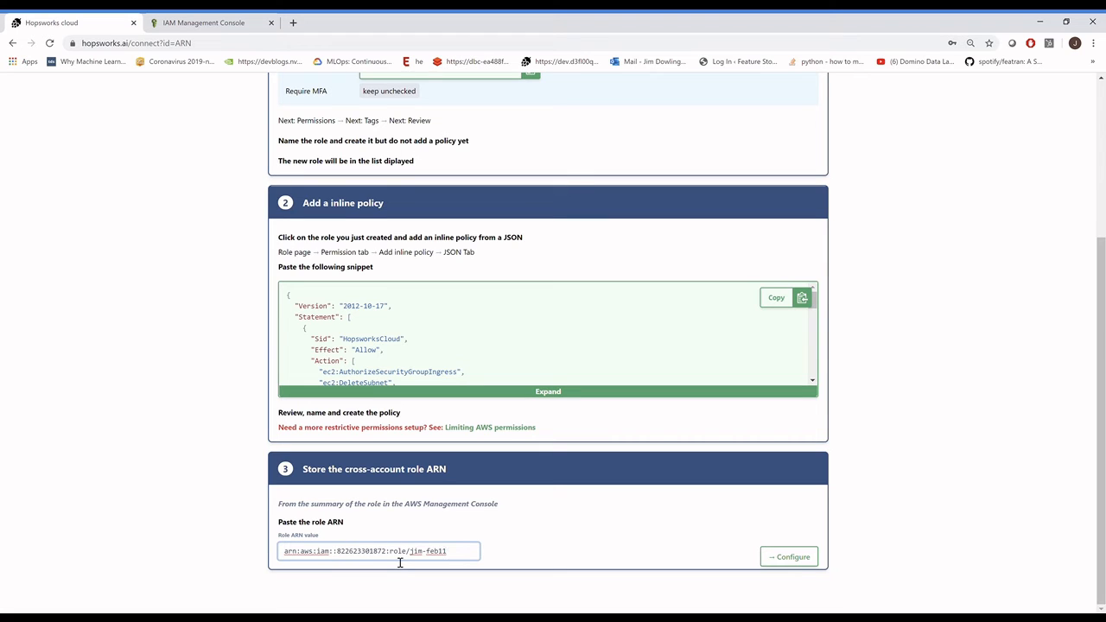
click(807, 560)
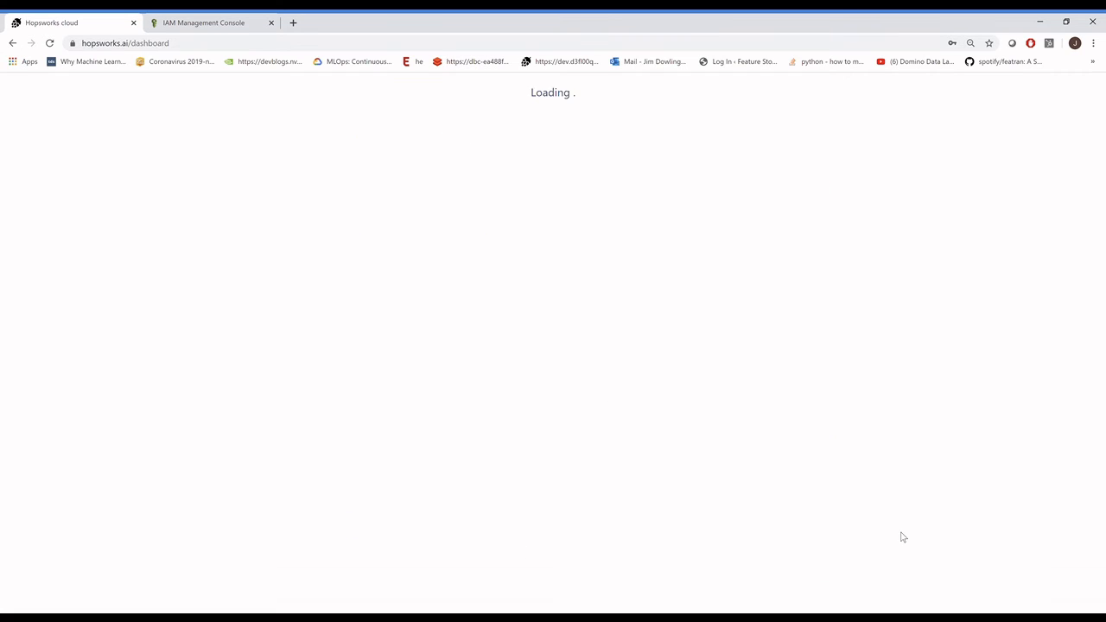
Copy the role ARN again from the AWS role summary and return to the Hopsworks dashboard.
click(195, 20)
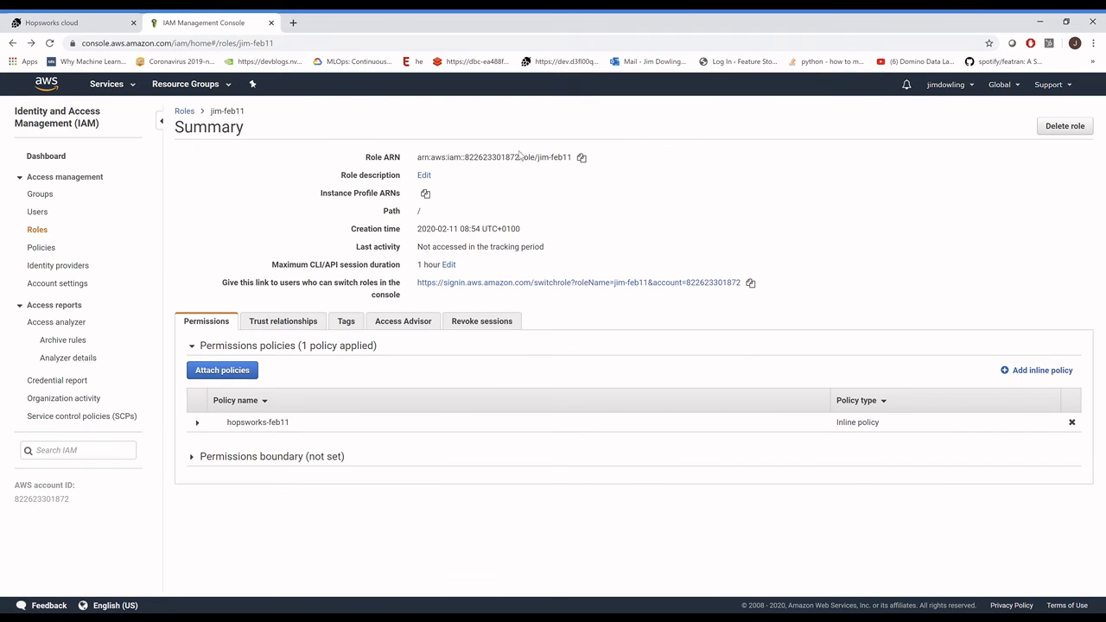
click(582, 159)
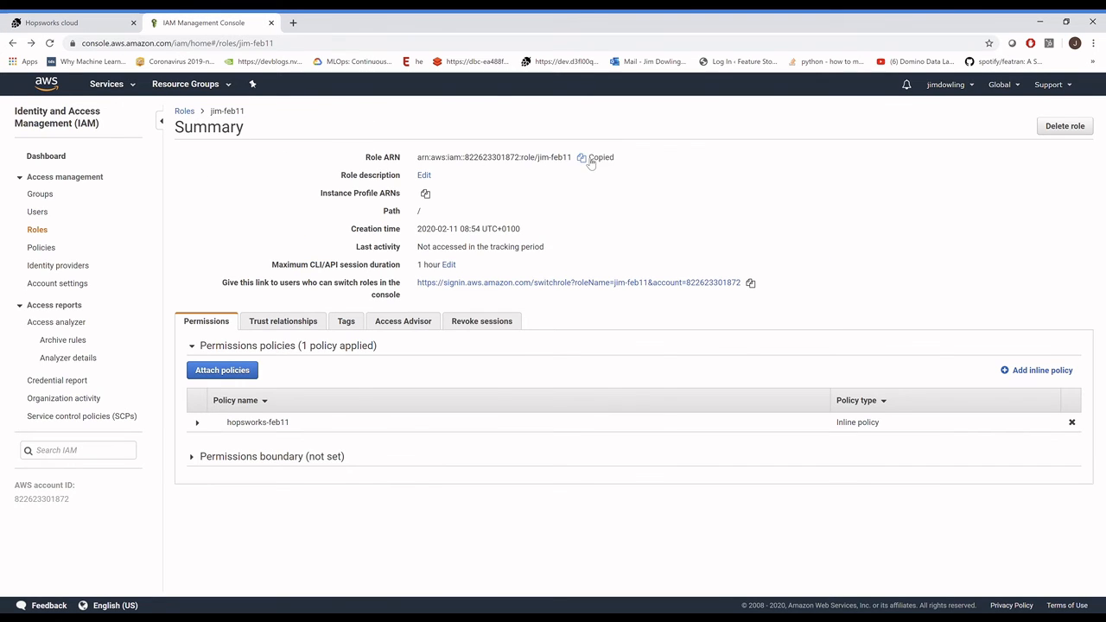
click(79, 24)
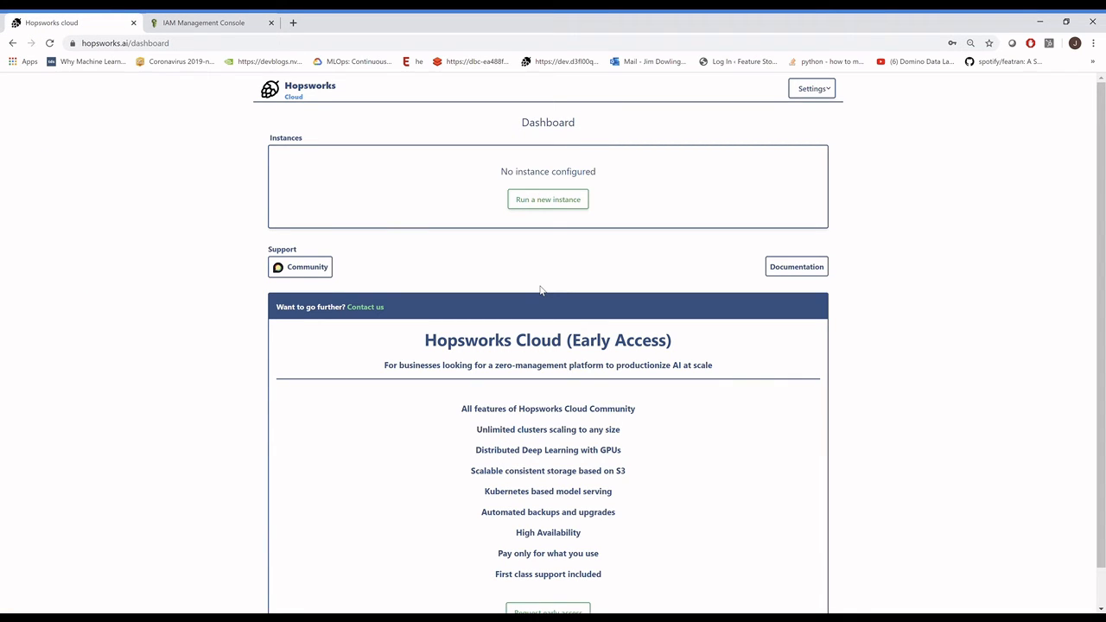
Begin configuring a new Hopsworks instance with location Europe (London), keeping the m5.2xlarge instance type.
click(540, 199)
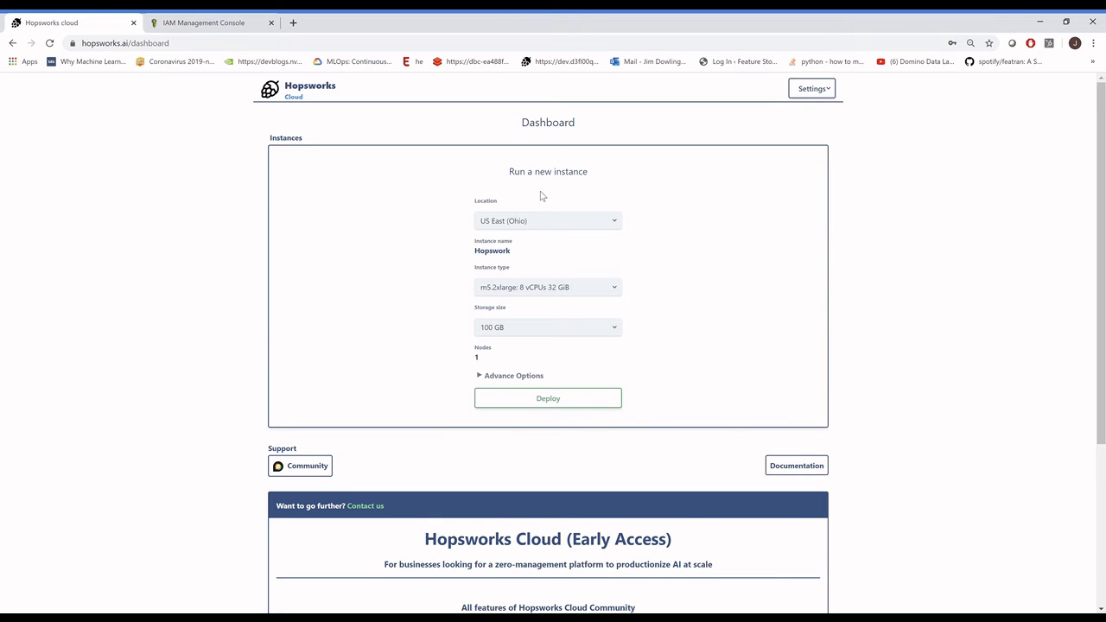
click(608, 226)
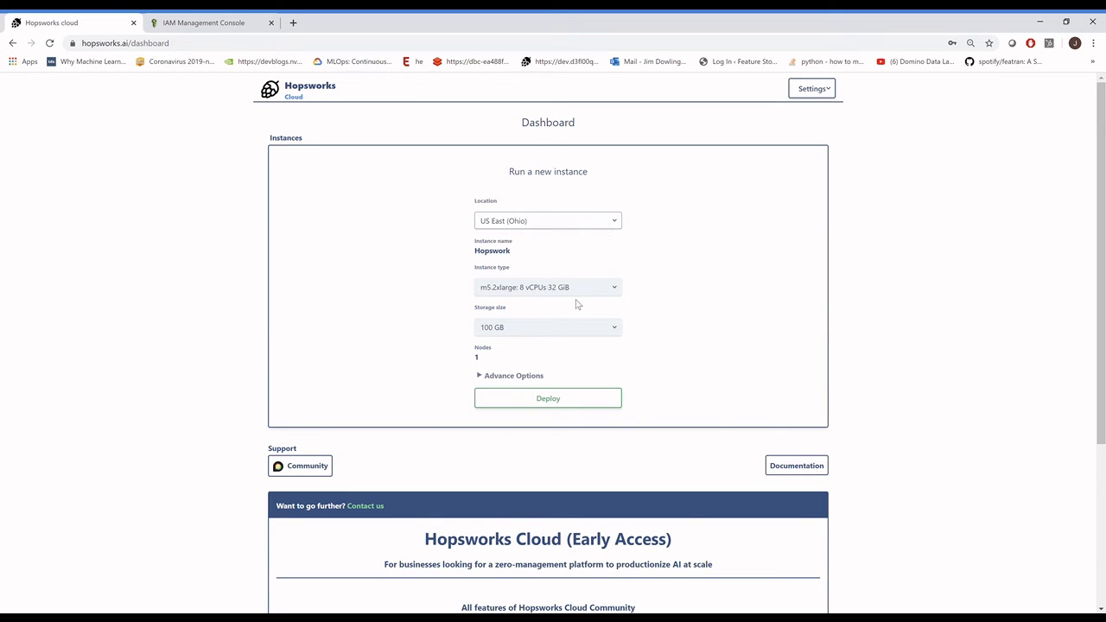
click(570, 332)
click(589, 288)
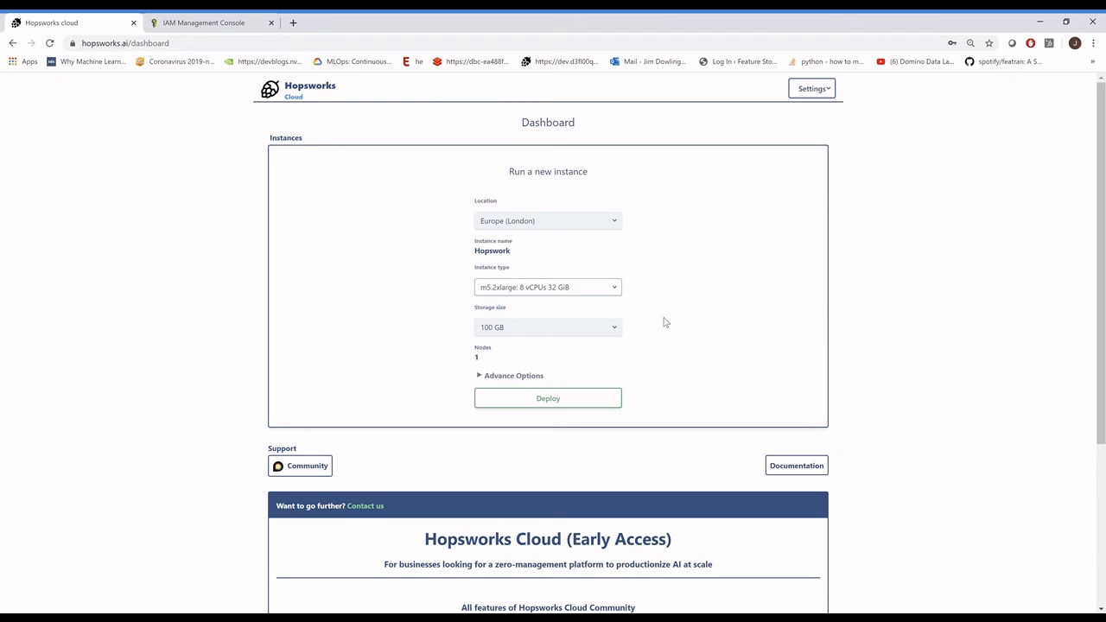
In the instance's advanced options, set the instance profile to hopsfs-s3-access and keep the VPC on Create new.
click(517, 378)
scroll(681, 352, down, 1)
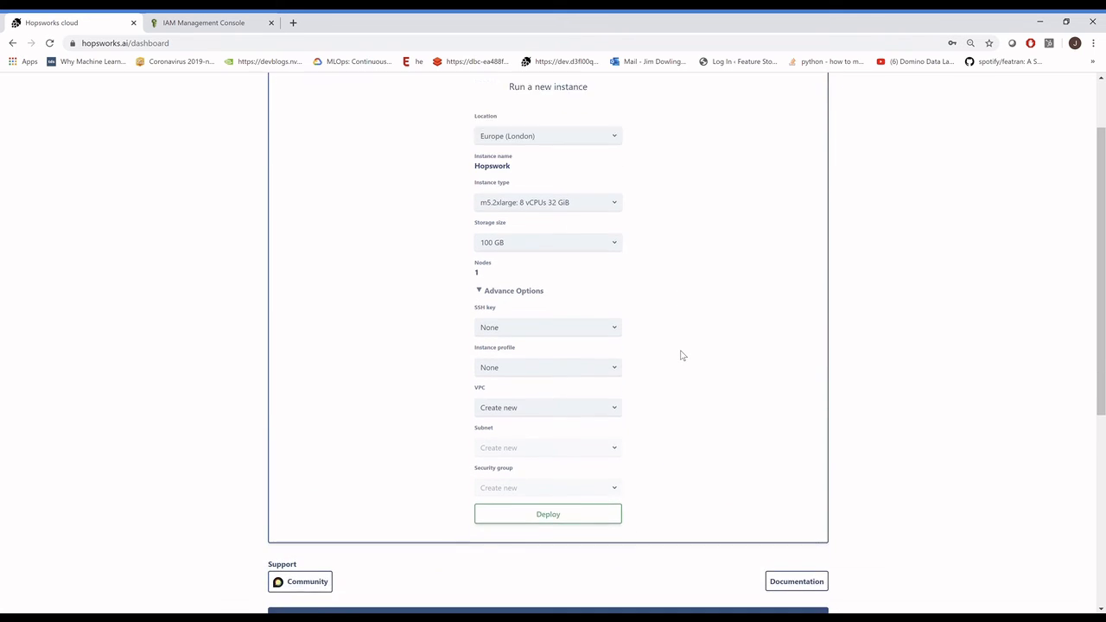
scroll(681, 355, down, 1)
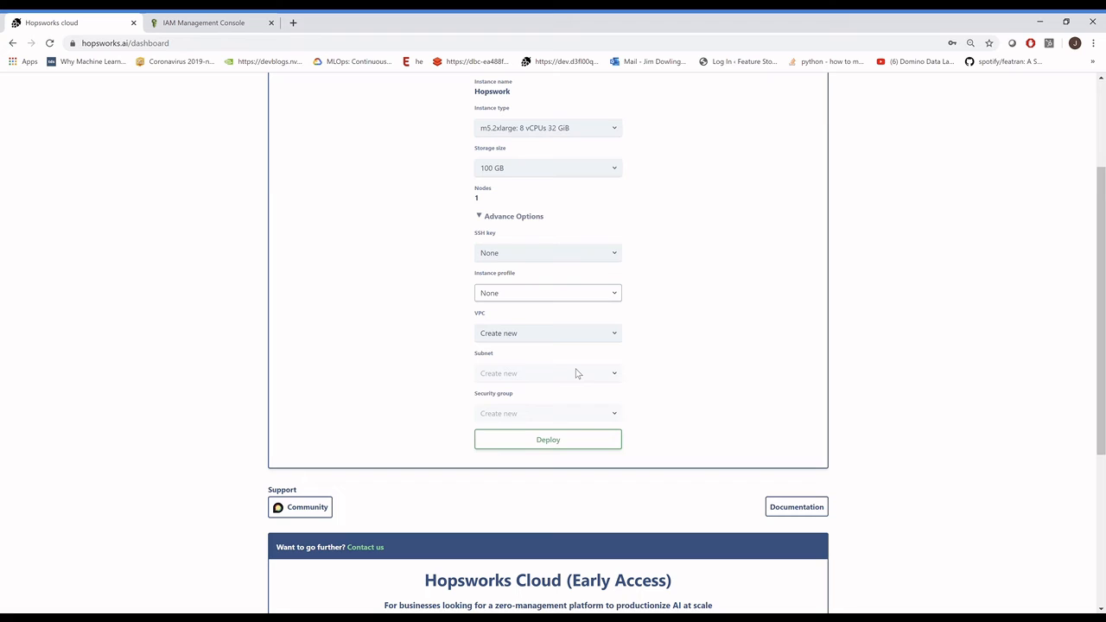
click(568, 423)
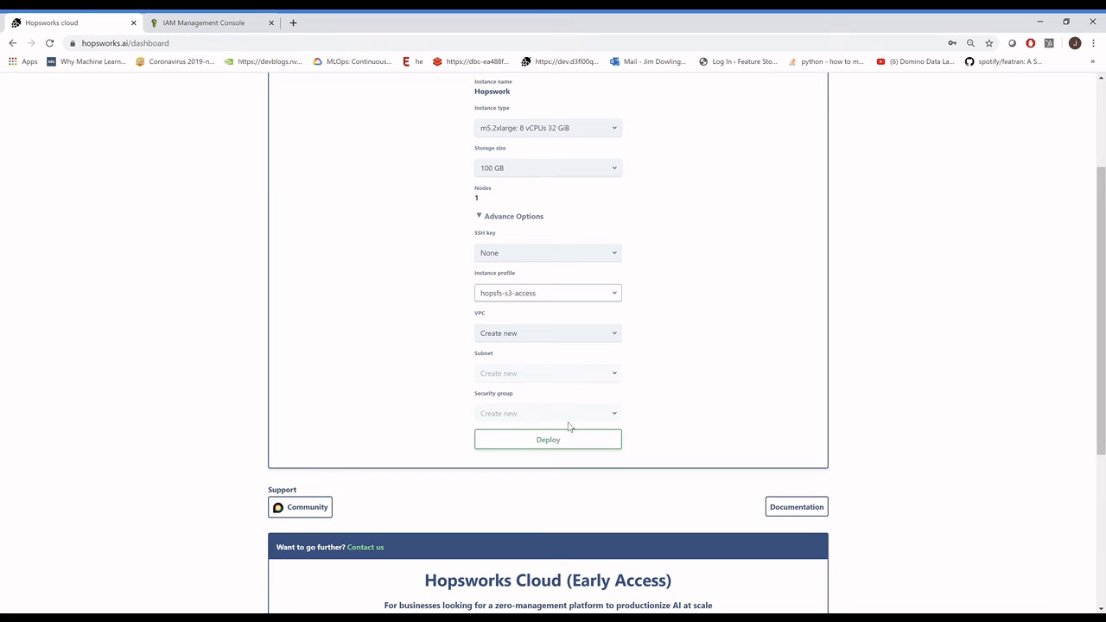
click(607, 336)
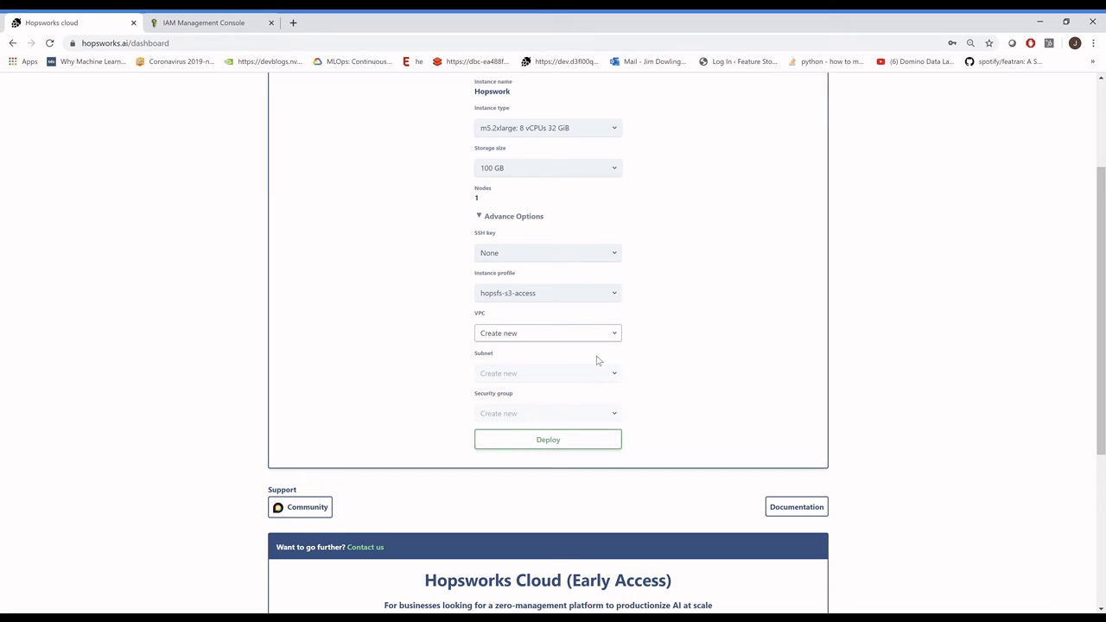
click(667, 325)
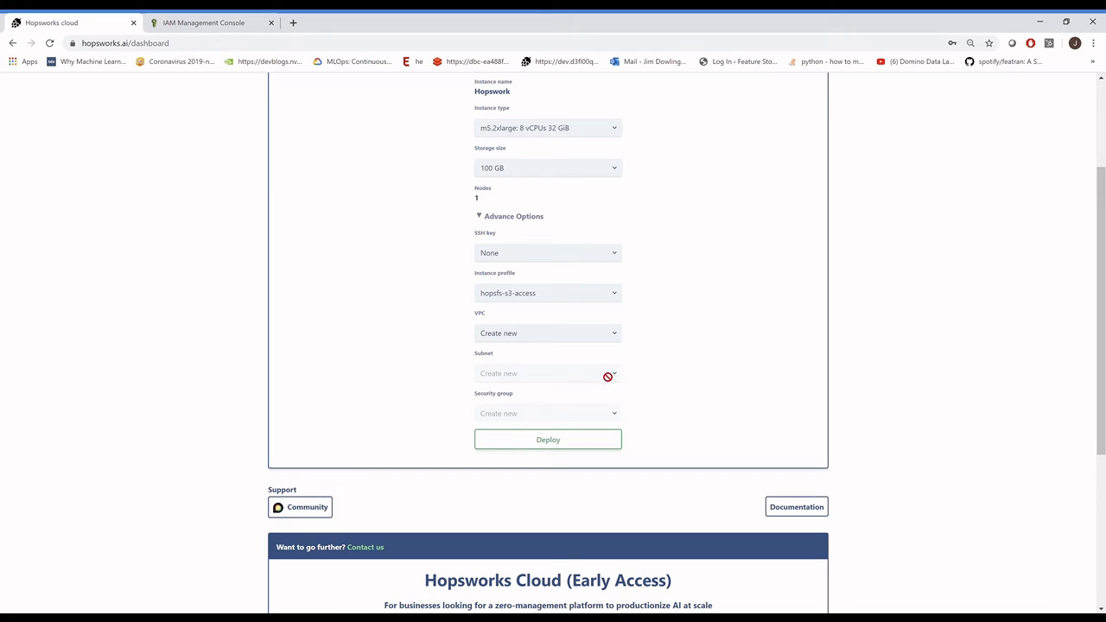
Deploy the instance and, once it is running, open its Hopsworks URL from the dashboard.
click(554, 447)
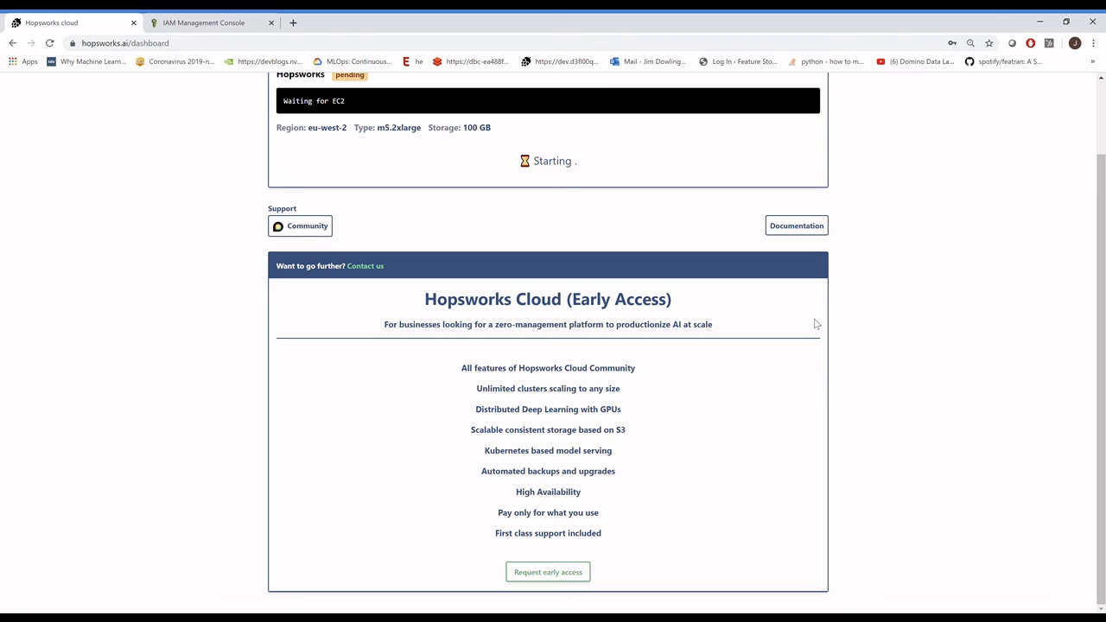
scroll(816, 324, up, 1)
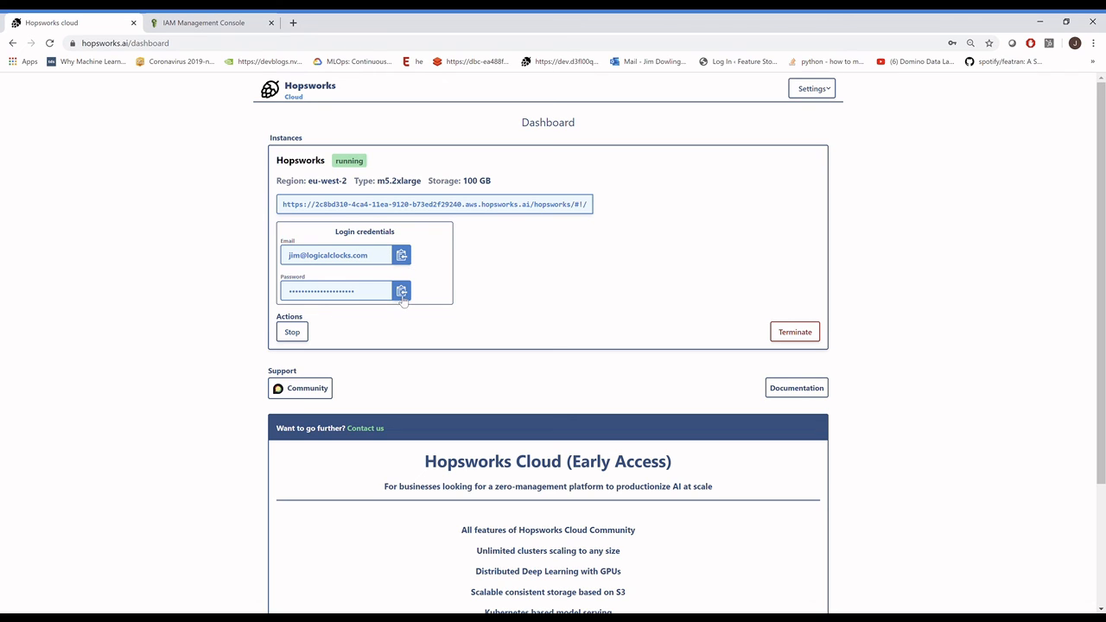
click(531, 205)
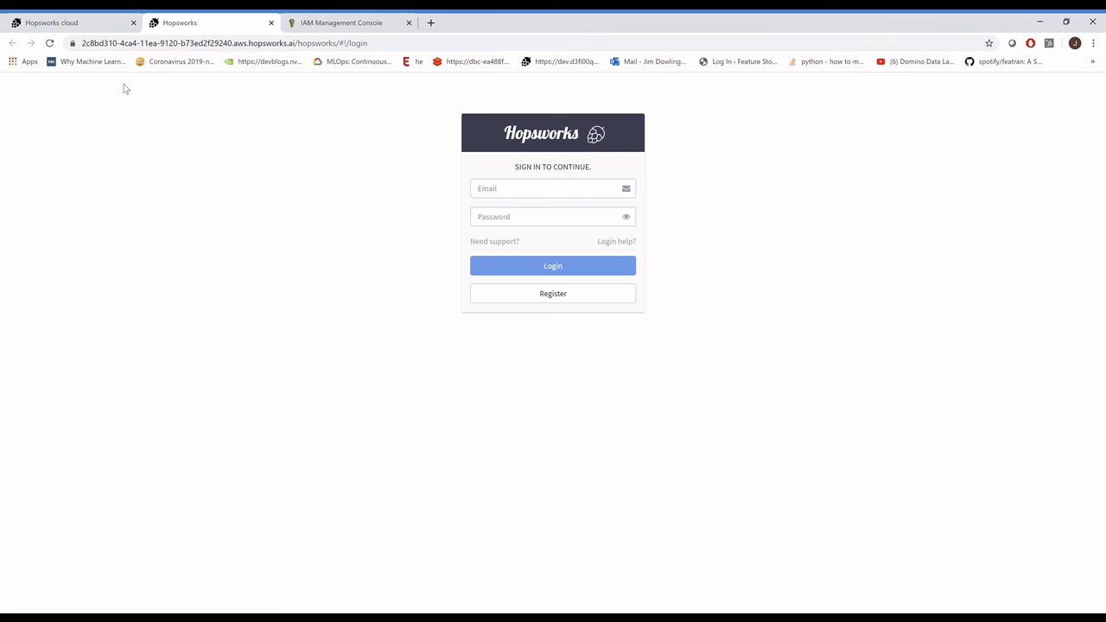
Copy the login e-mail from the Hopsworks Cloud dashboard and paste it into the instance's sign-in form.
click(87, 27)
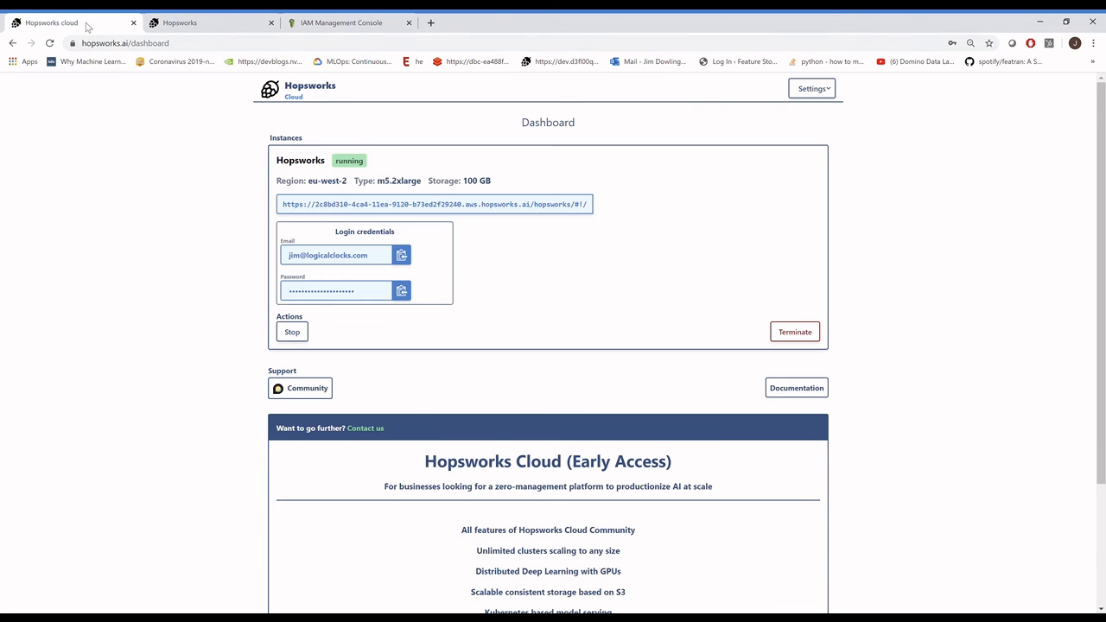
click(402, 256)
click(232, 26)
click(533, 195)
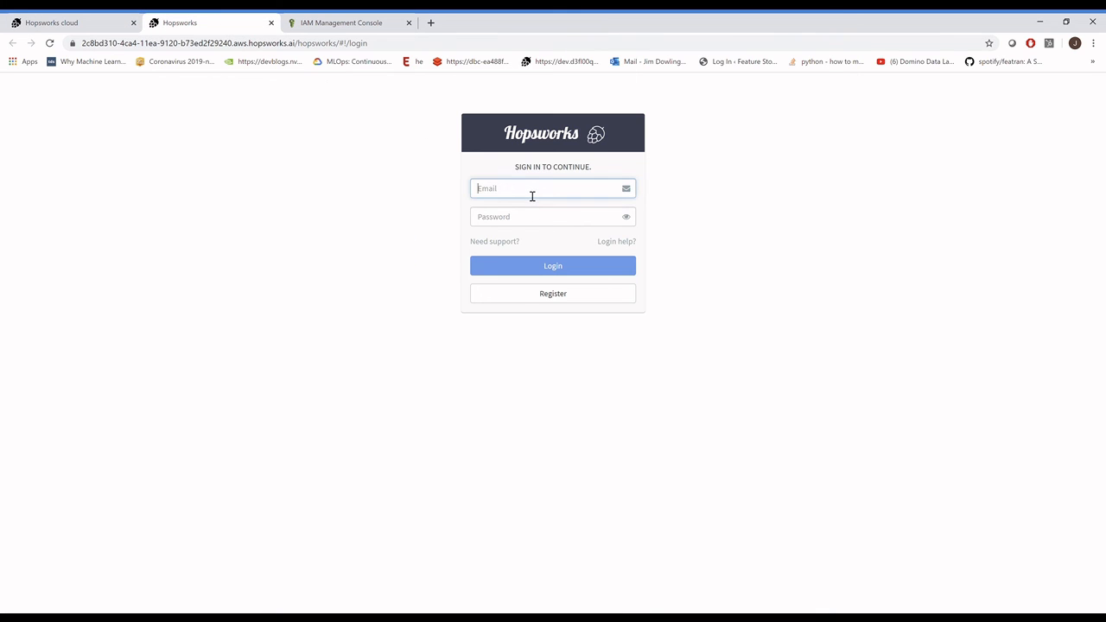
key(ctrl+v)
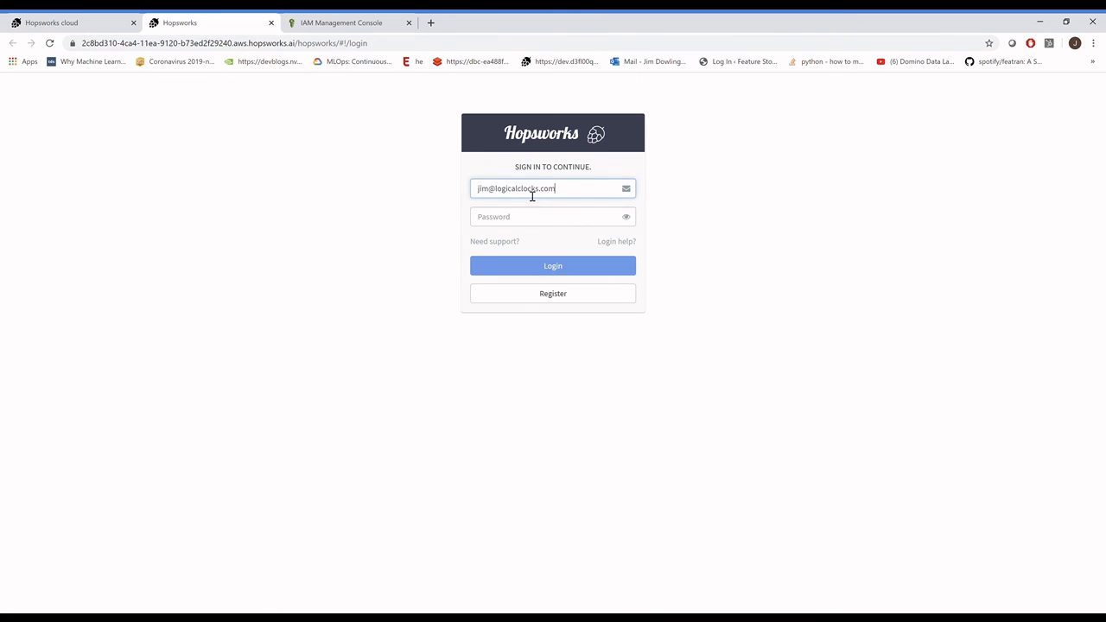
Copy the login password from the Hopsworks Cloud dashboard, paste it into the sign-in form's password field, and log in.
click(69, 23)
click(405, 294)
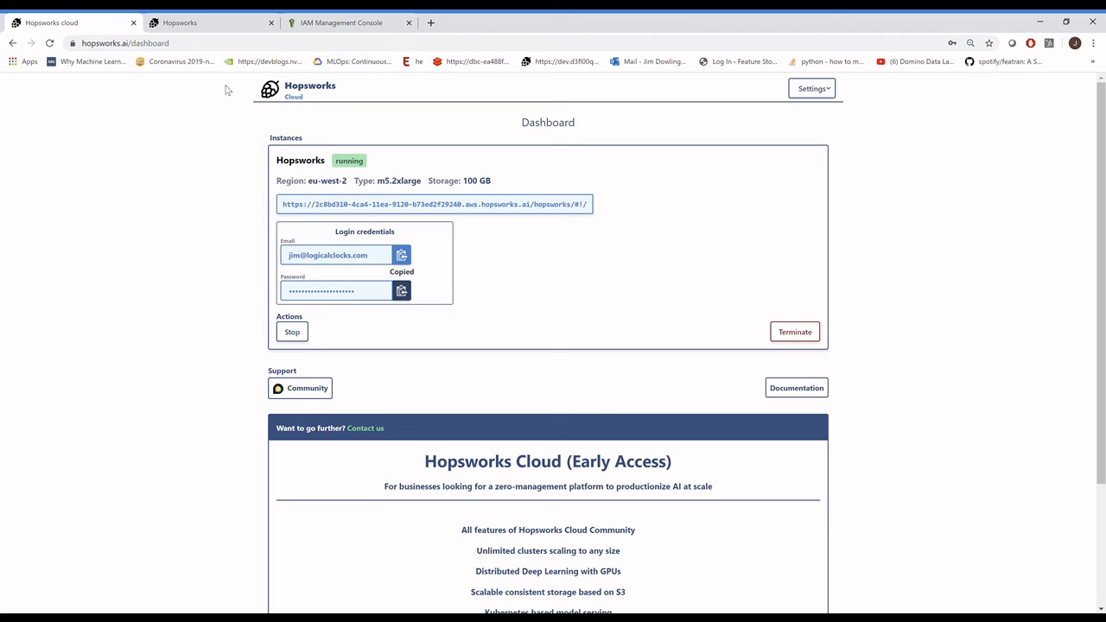
click(207, 26)
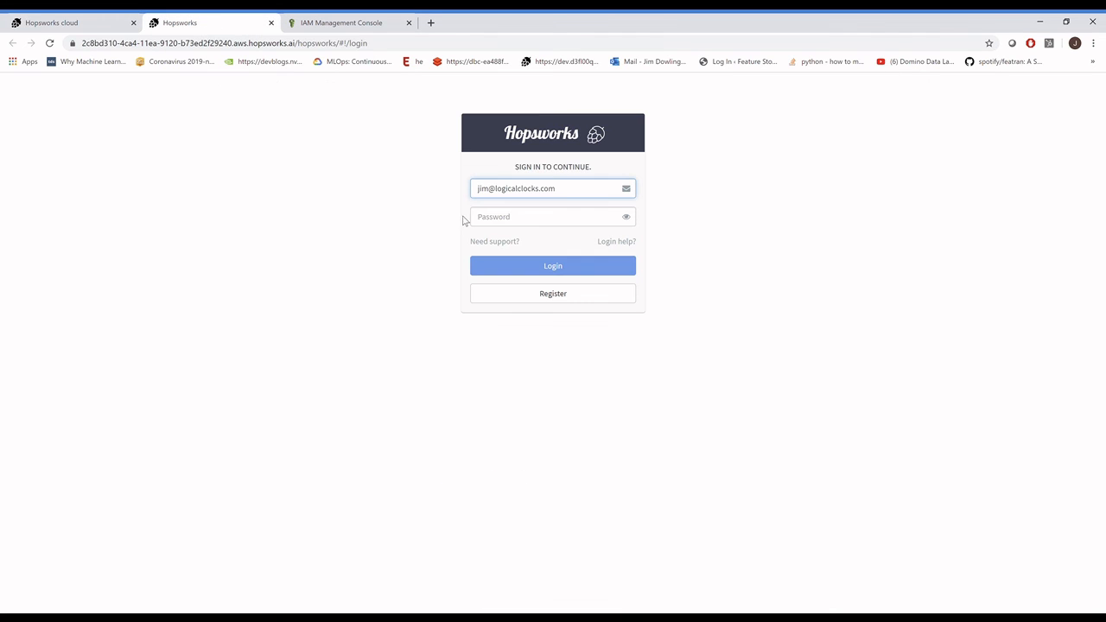
click(507, 224)
key(ctrl+v)
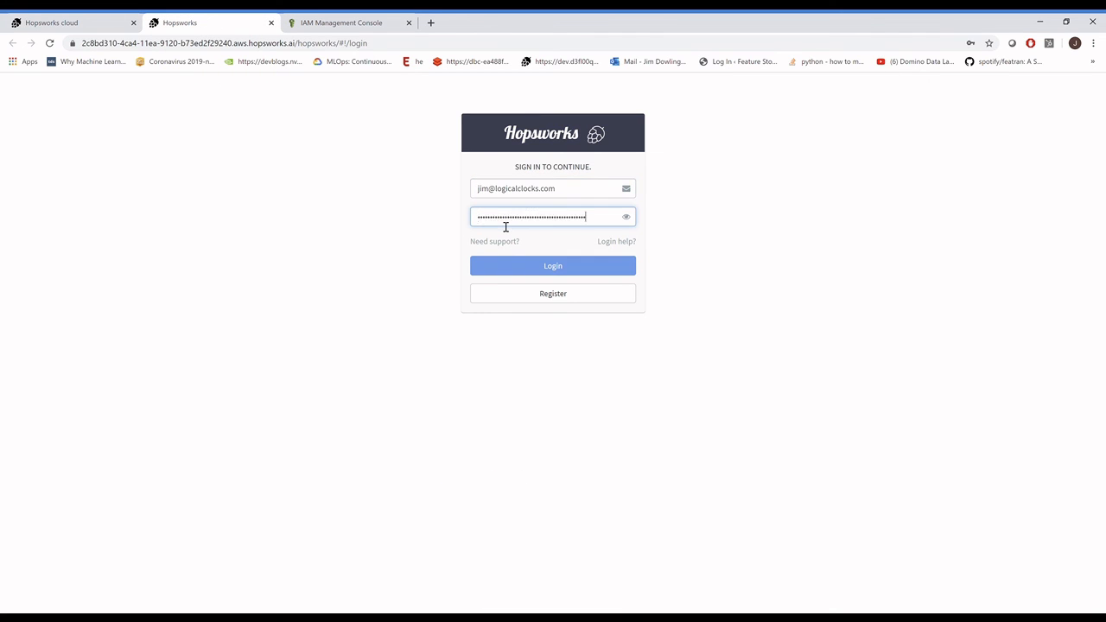
click(526, 268)
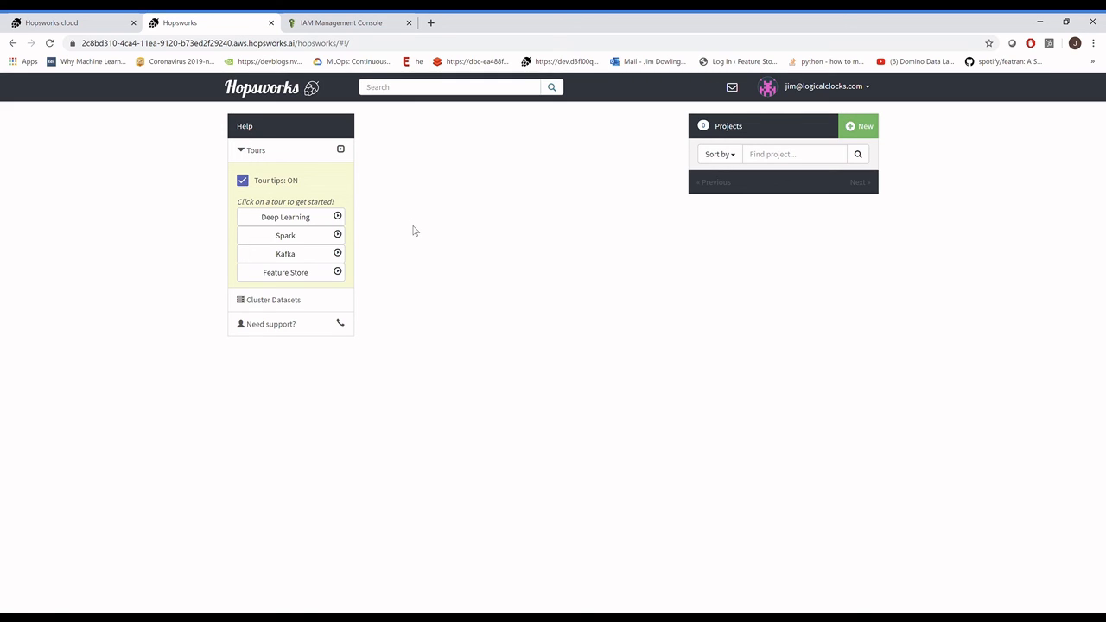
Return to the Hopsworks Cloud dashboard and review the instance's actions, support options and early access offer.
click(54, 21)
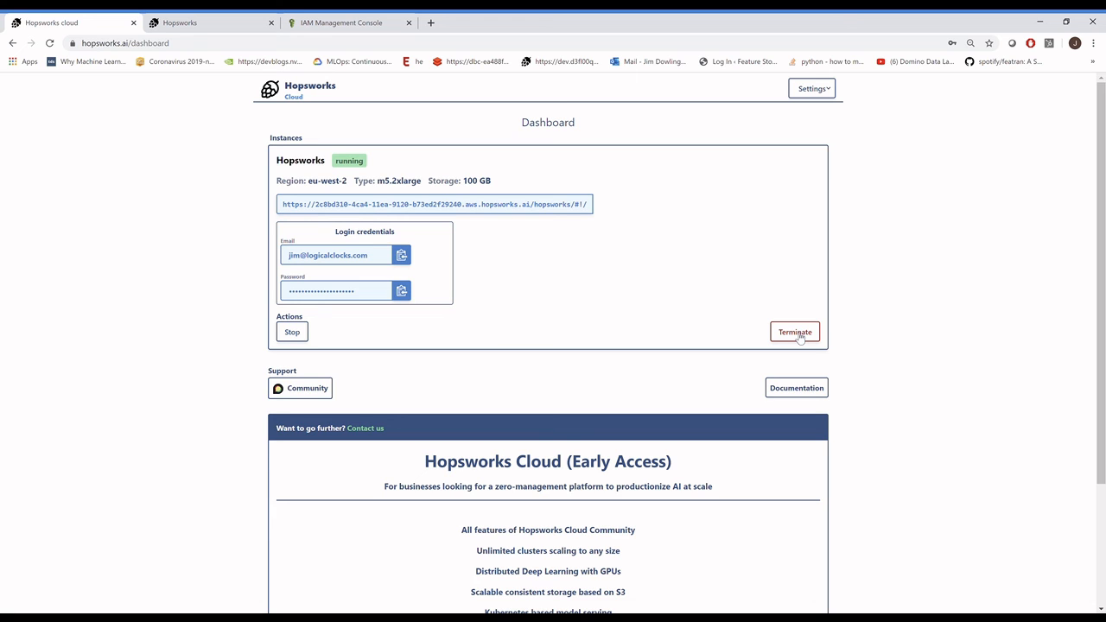
scroll(934, 325, down, 2)
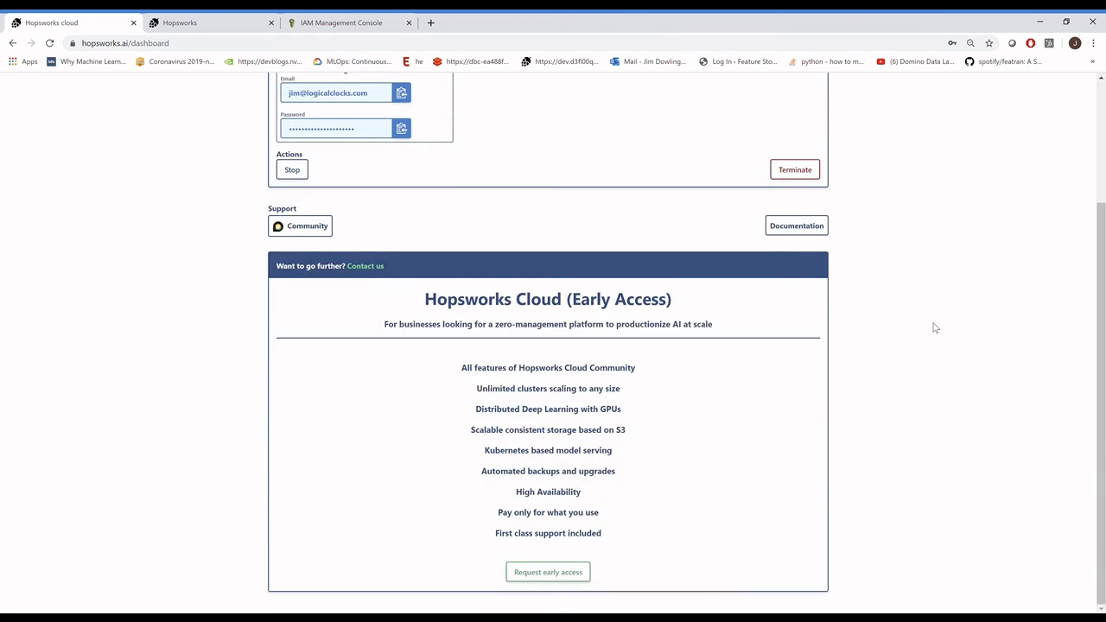
scroll(934, 327, up, 2)
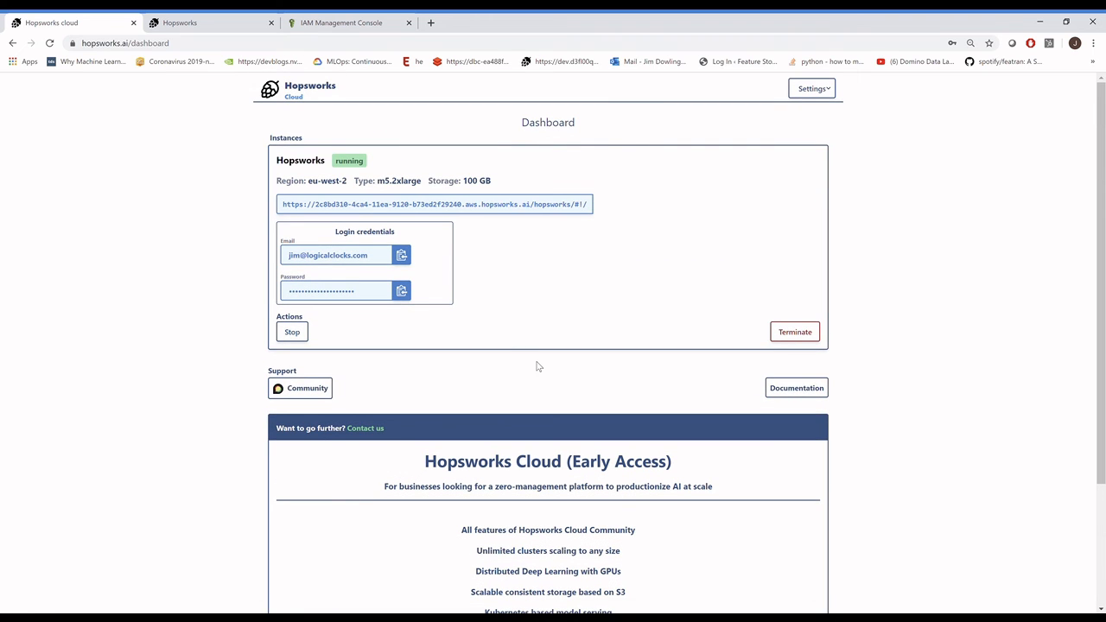